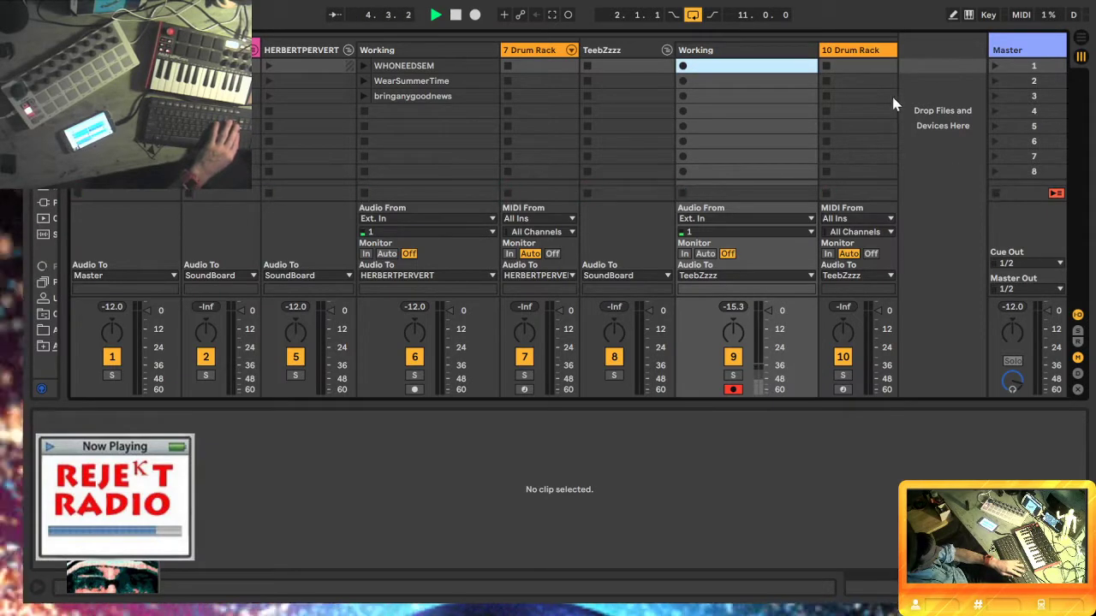
- Record a take into the first slot of track 9 and crop its sample to the range 1.2.3 to 3.3.1
{"action": "left_click", "coordinate": [682, 66]}
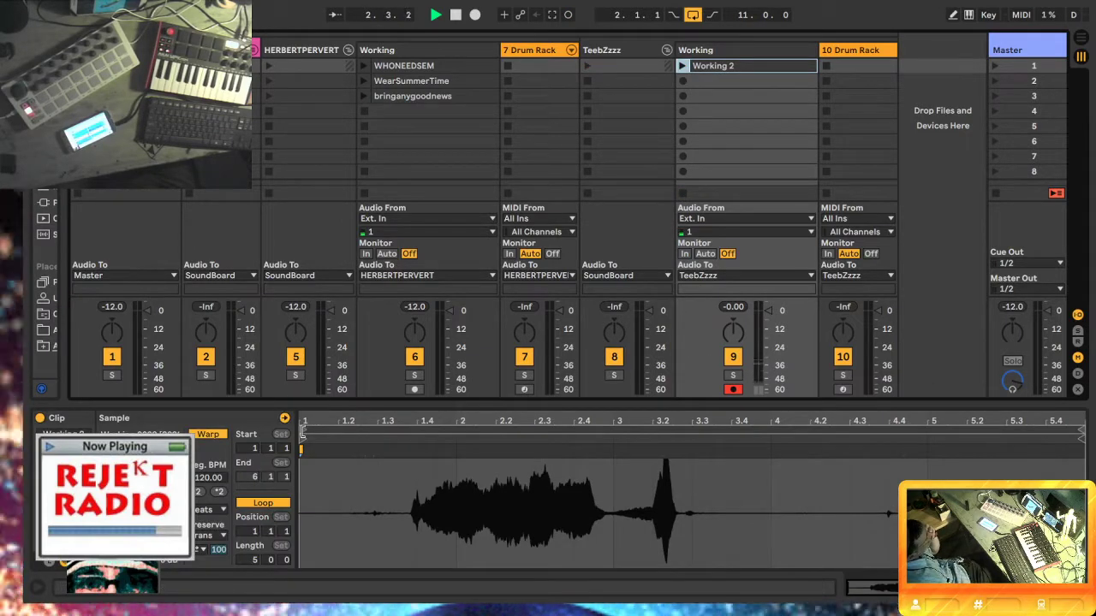
{"action": "left_click_drag", "start_coordinate": [302, 432], "coordinate": [368, 434]}
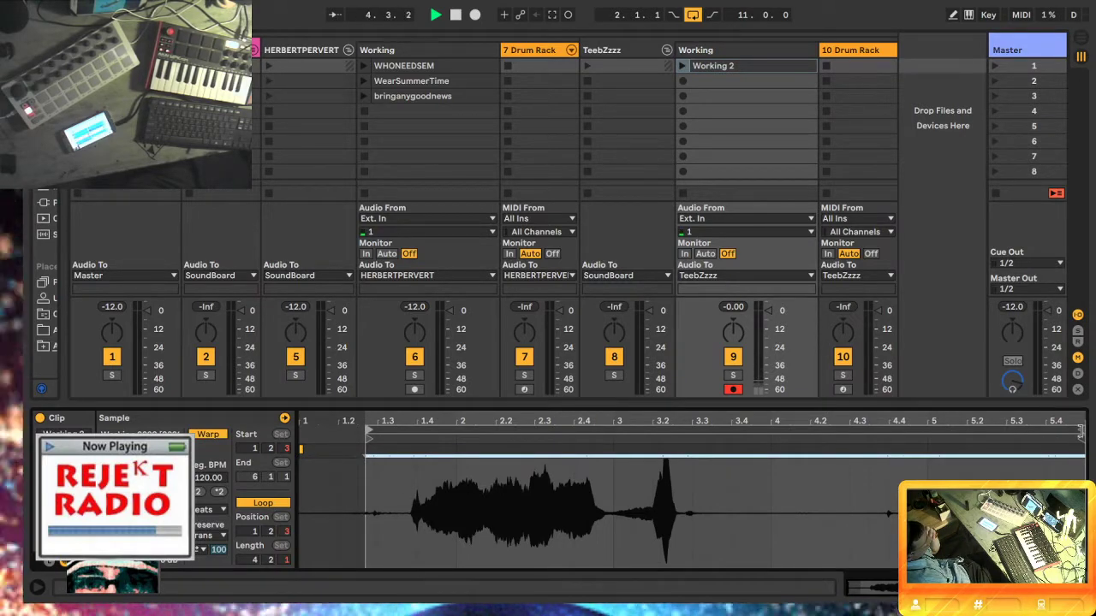
{"action": "mouse_move", "coordinate": [1080, 432]}
{"action": "left_mouse_down"}
{"action": "mouse_move", "coordinate": [1004, 480]}
{"action": "mouse_move", "coordinate": [698, 521]}
{"action": "left_mouse_up"}
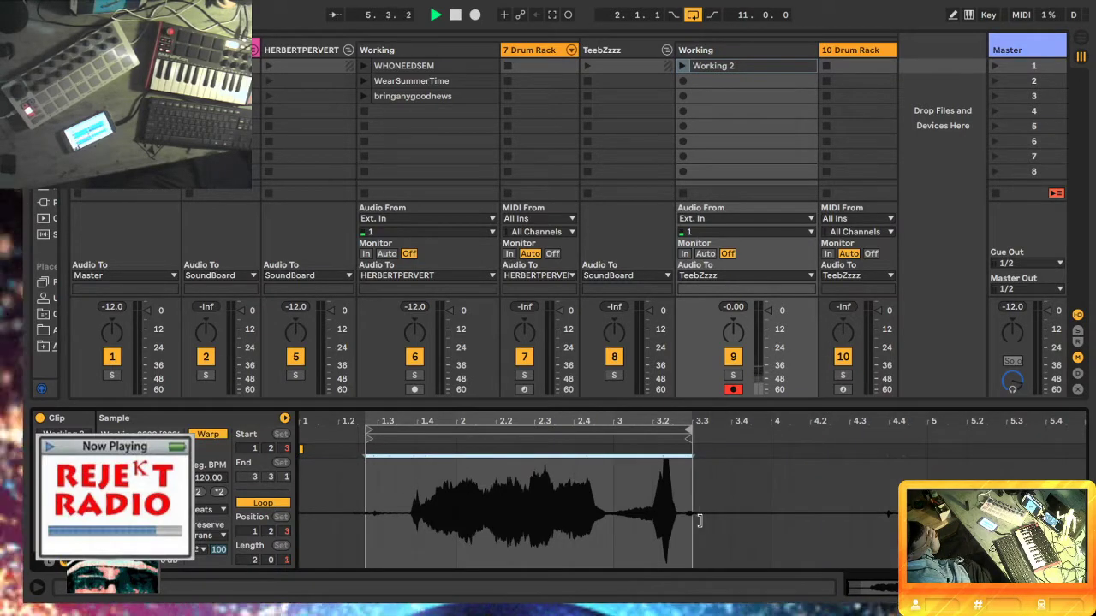
{"action": "right_click", "coordinate": [561, 521]}
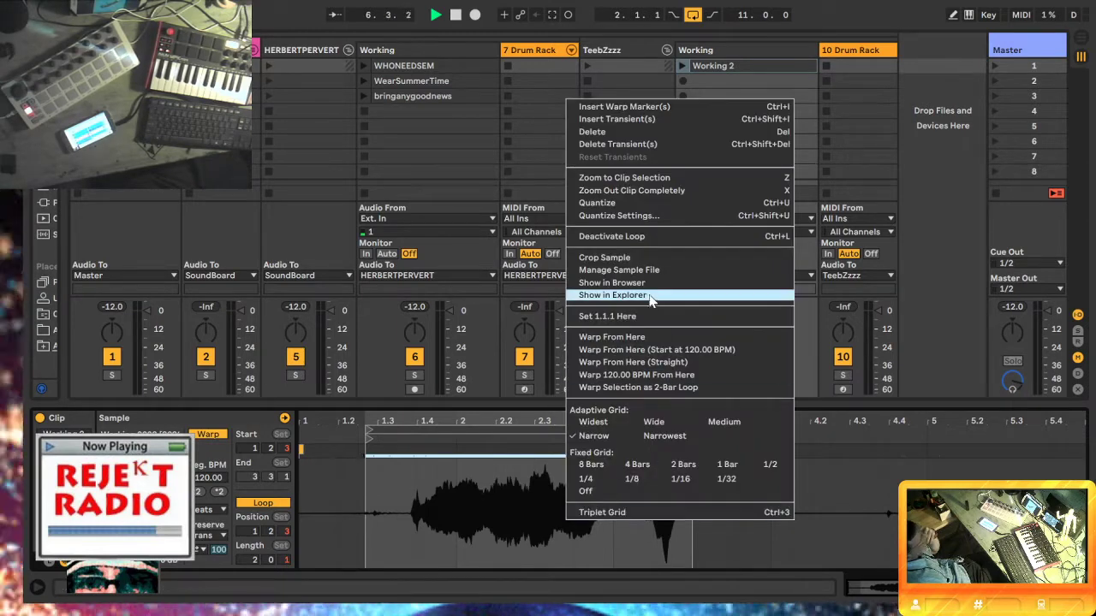
{"action": "left_click", "coordinate": [617, 260]}
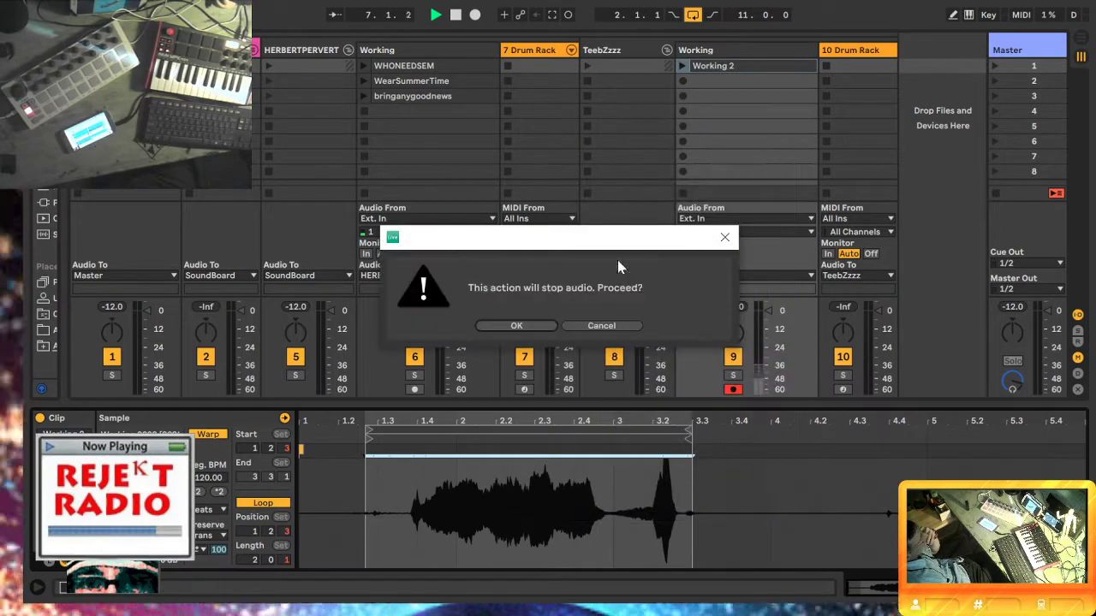
{"action": "left_click", "coordinate": [518, 327]}
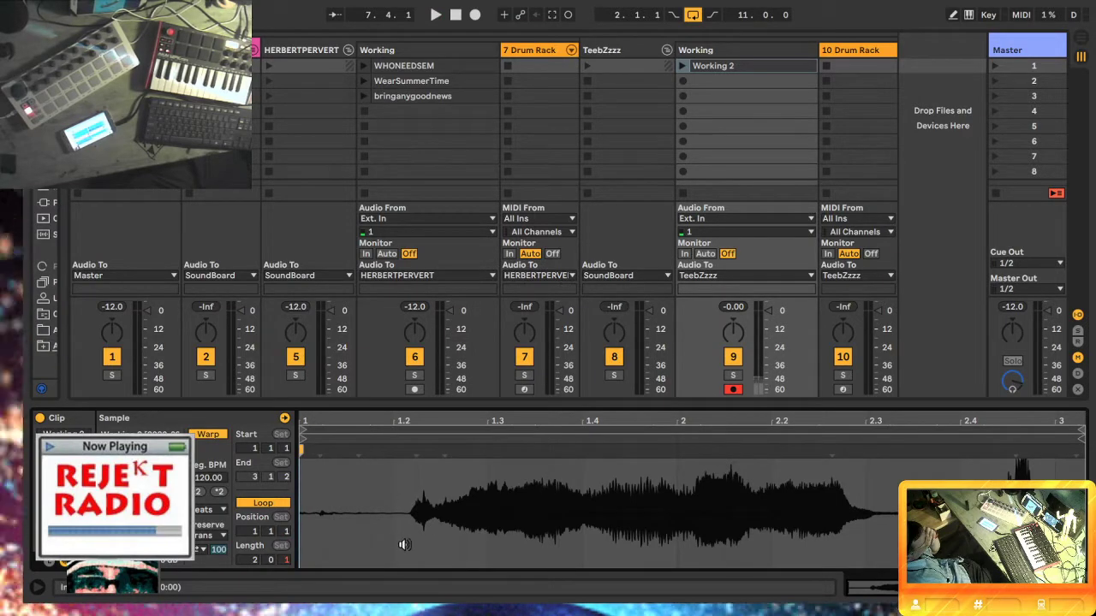
- Audition the cropped clip on track 9 and rename it AHFUCK
{"action": "key", "text": "space"}
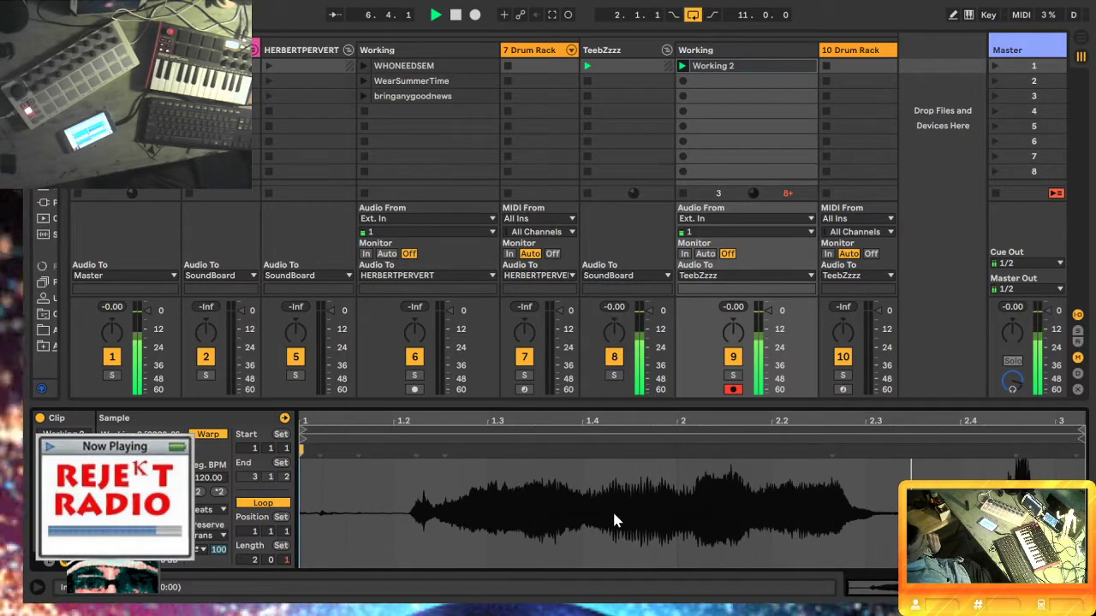
{"action": "key", "text": "space"}
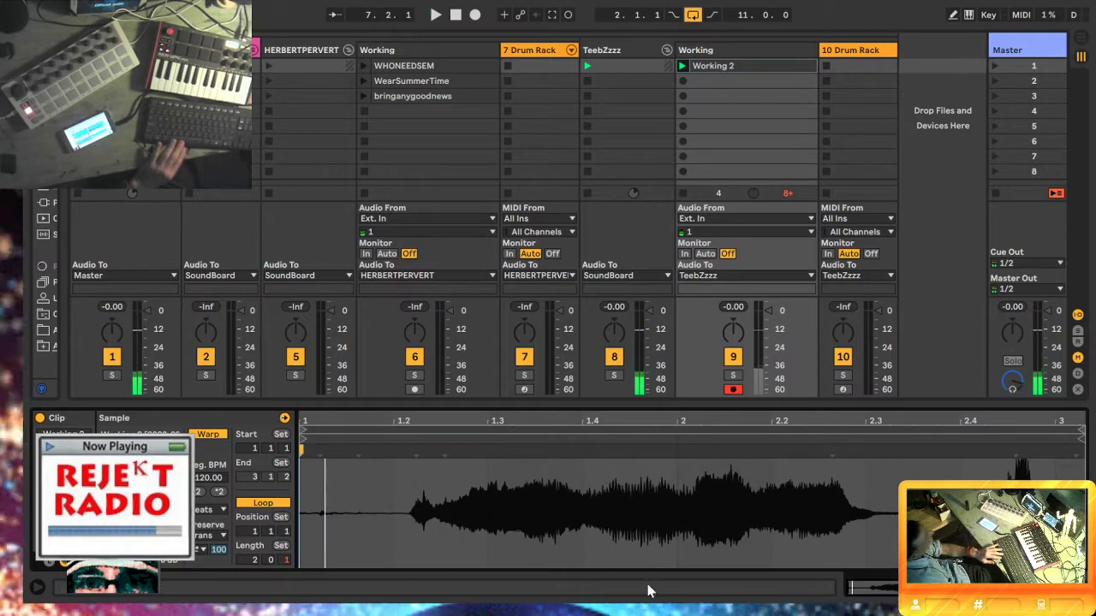
{"action": "right_click", "coordinate": [732, 67]}
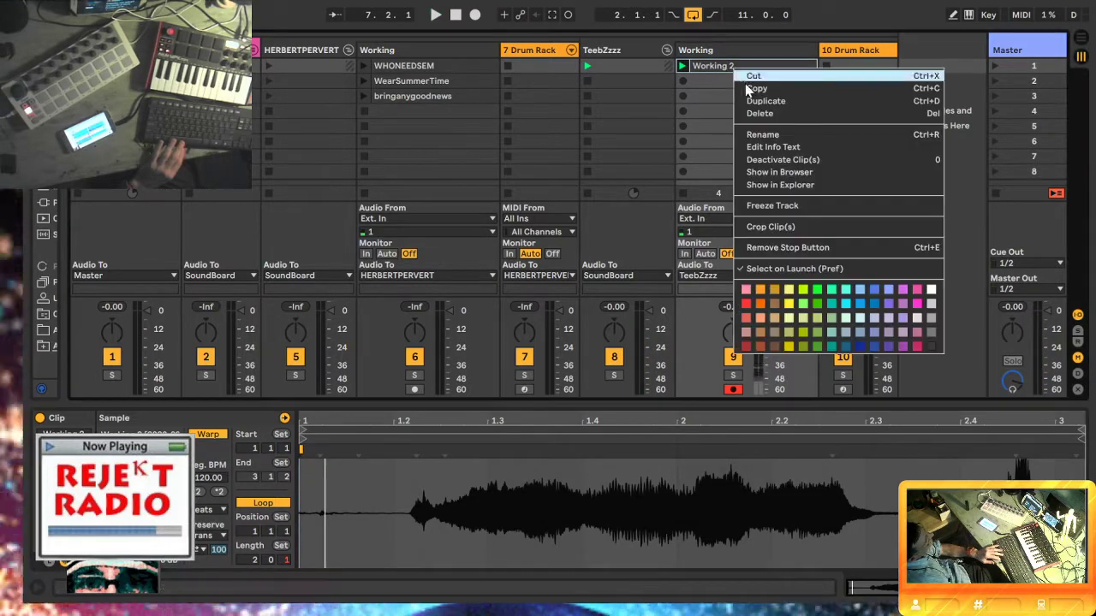
{"action": "left_click", "coordinate": [751, 134]}
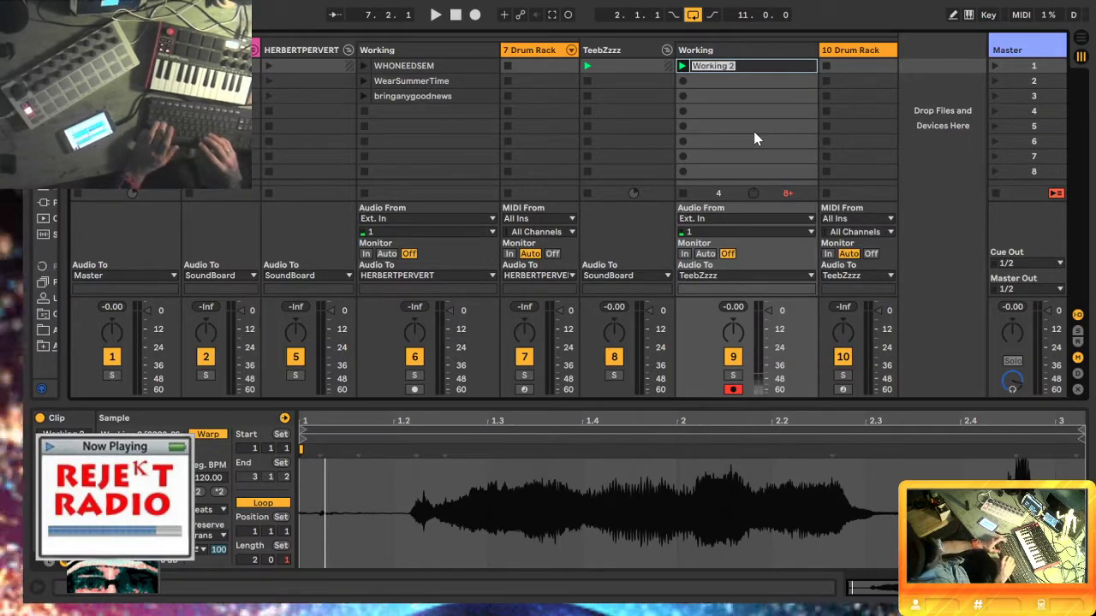
{"action": "type", "text": "AHFUCK"}
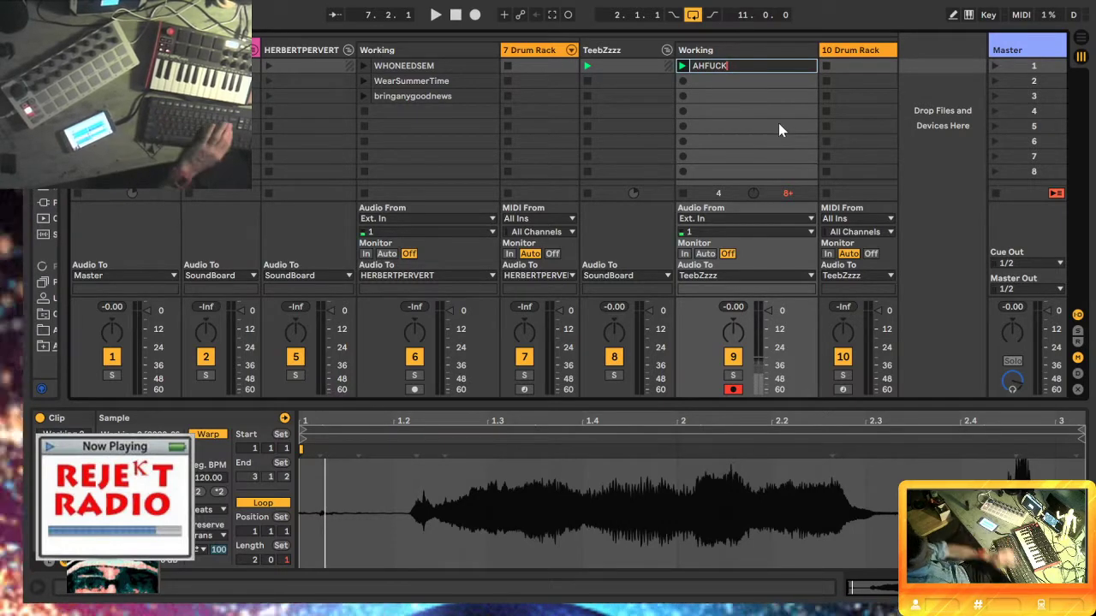
{"action": "key", "text": "Return"}
- Load the AHFUCK clip onto a pad of track 10's Drum Rack, arm that track, and return the playback position to the start
{"action": "left_click", "coordinate": [862, 50]}
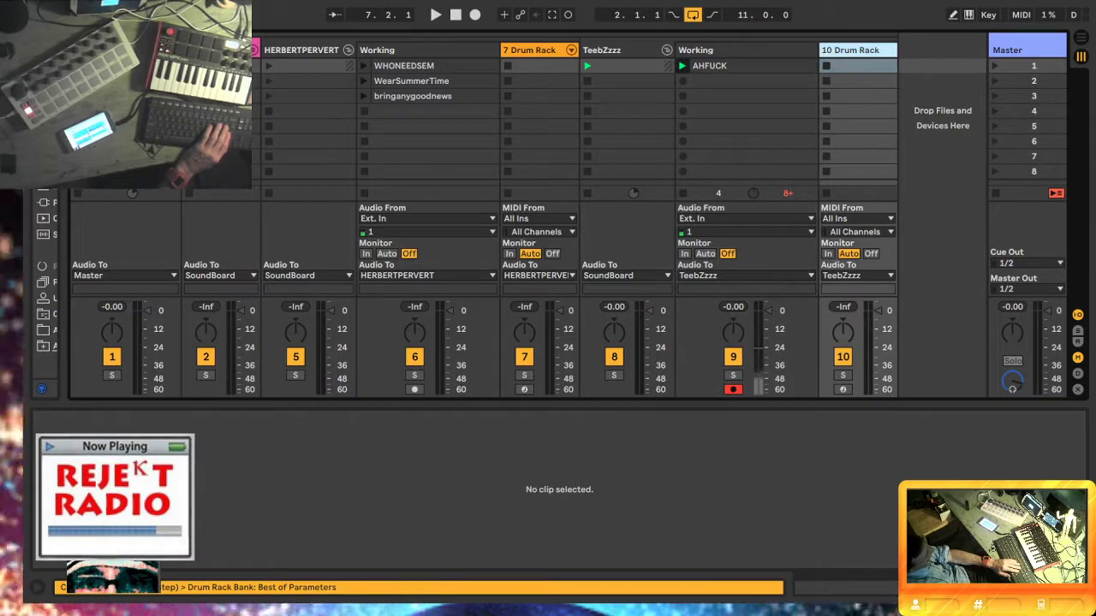
{"action": "key", "text": "shift+Tab"}
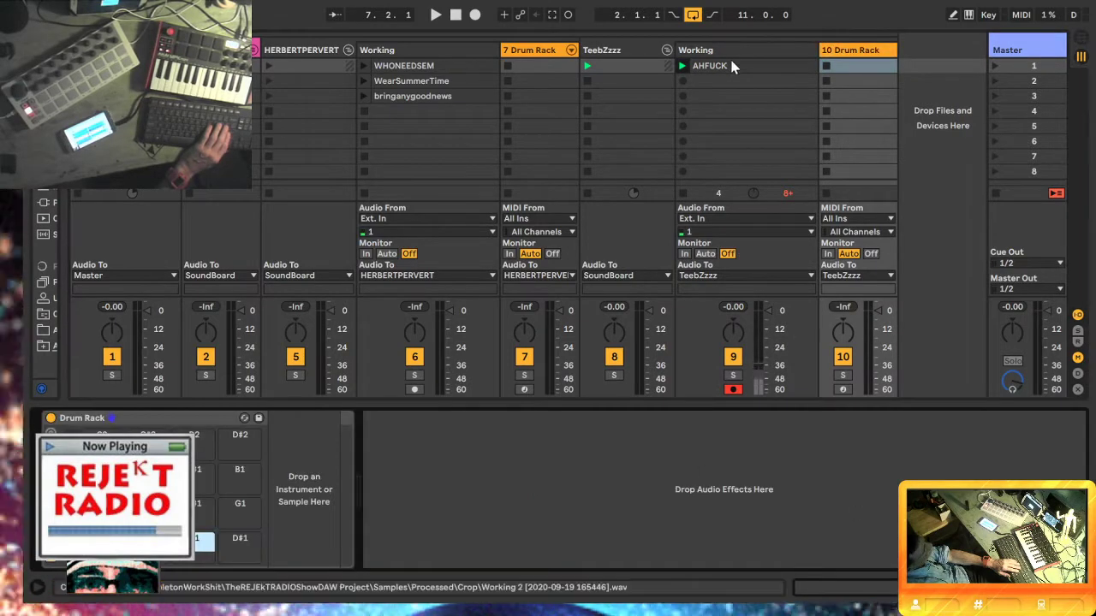
{"action": "left_click_drag", "start_coordinate": [730, 65], "coordinate": [184, 541]}
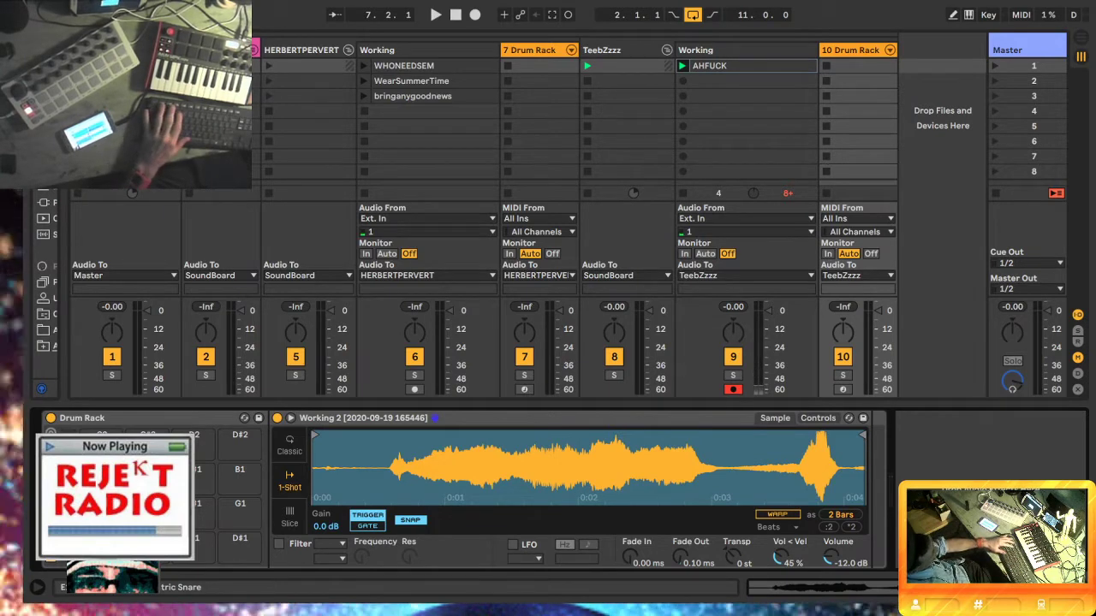
{"action": "key", "text": "c"}
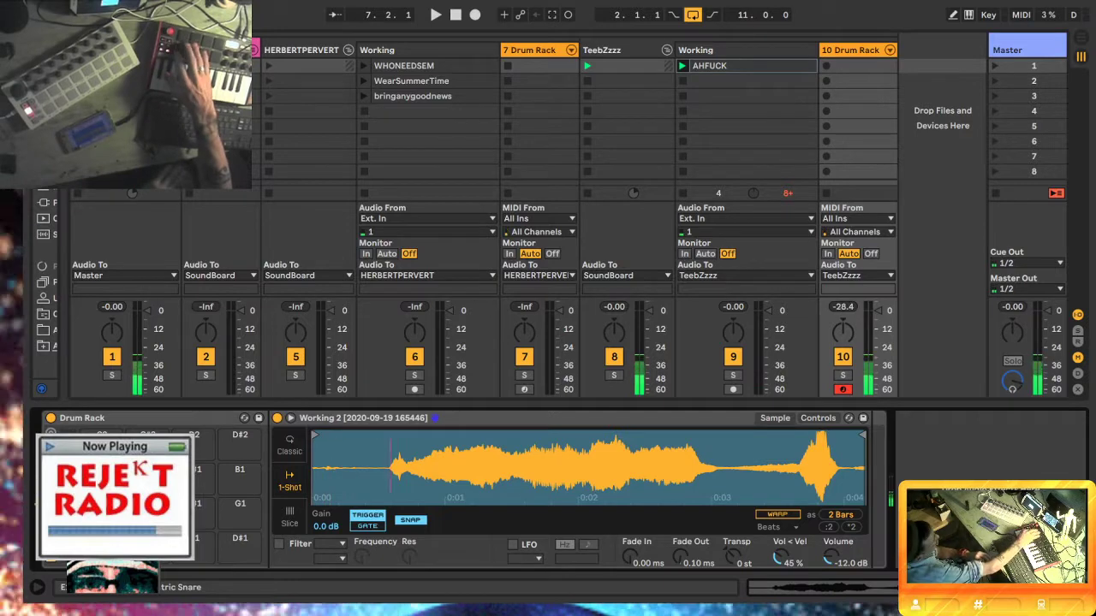
{"action": "key", "text": "Home"}
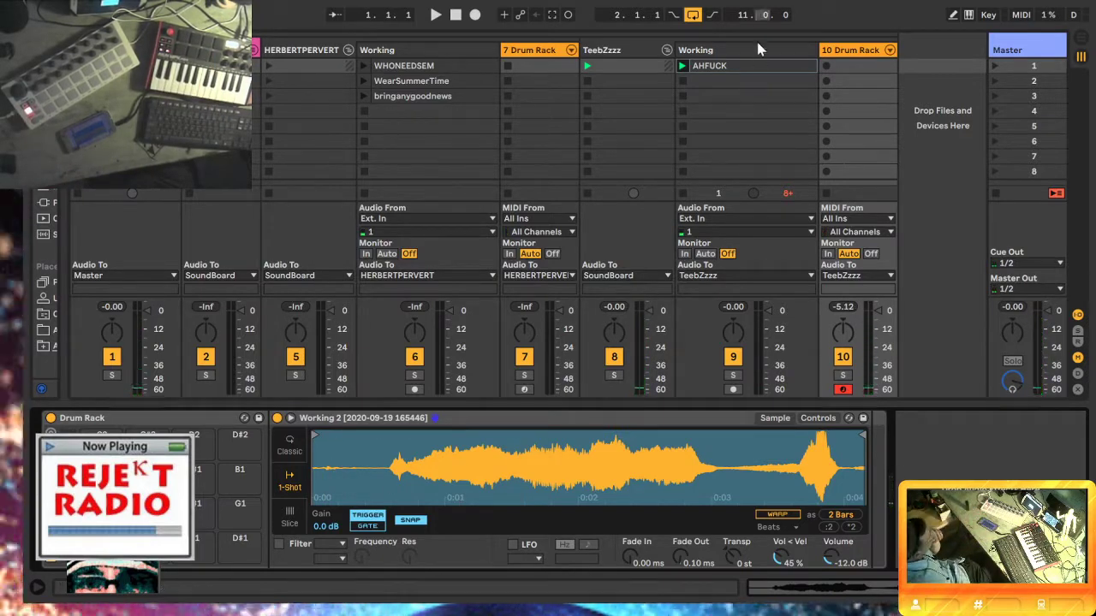
- Move the AHFUCK clip's start to 1.2.1 and crop the sample to remove the silence before the voice
{"action": "left_click", "coordinate": [734, 66]}
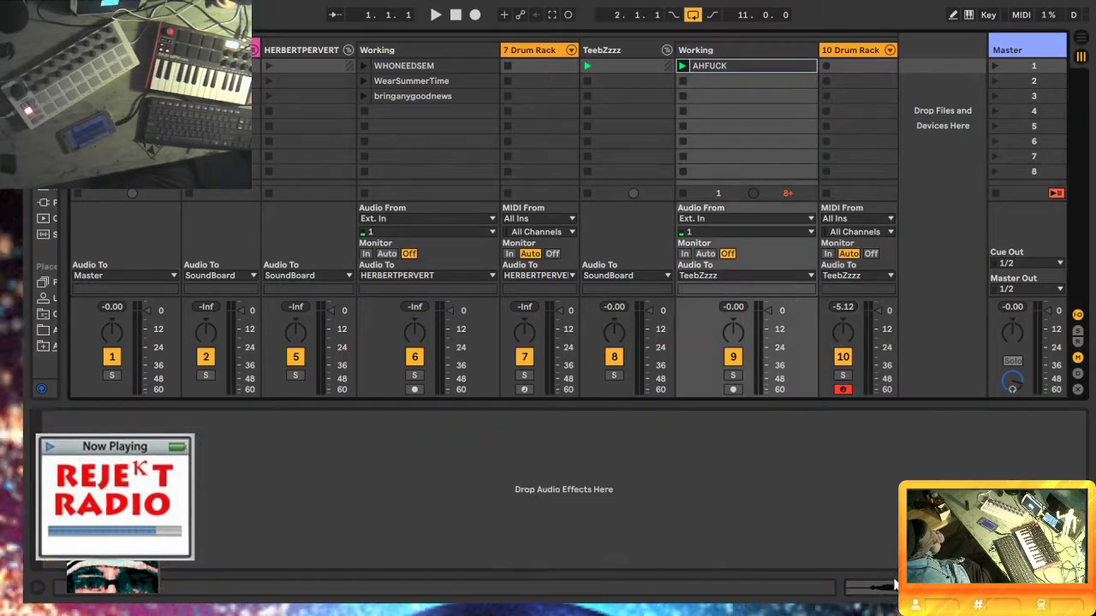
{"action": "left_click", "coordinate": [896, 584]}
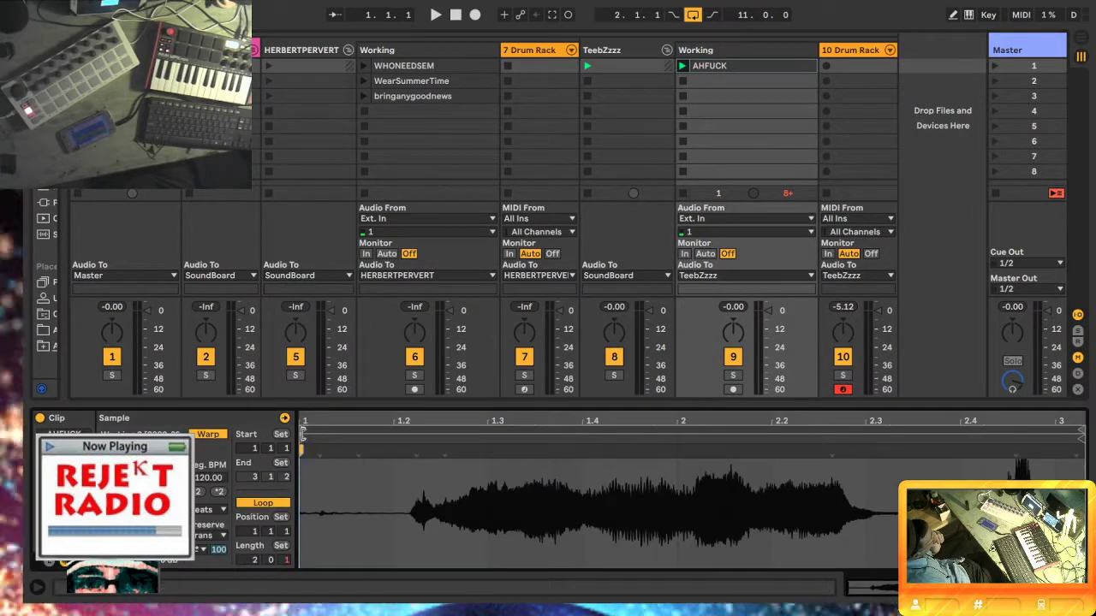
{"action": "left_click_drag", "start_coordinate": [302, 435], "coordinate": [391, 463]}
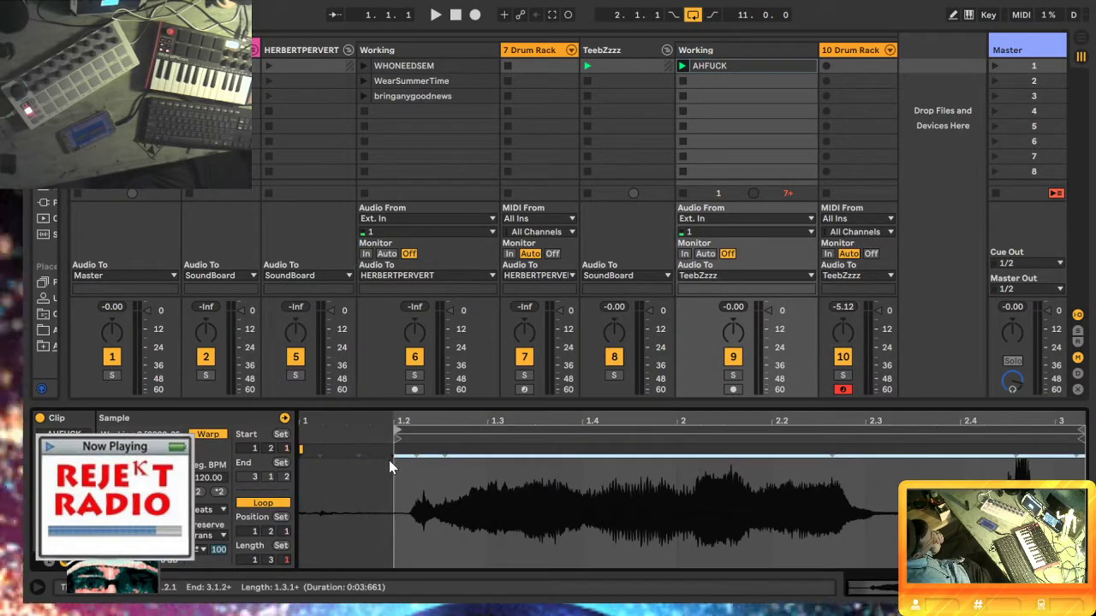
{"action": "right_click", "coordinate": [517, 522]}
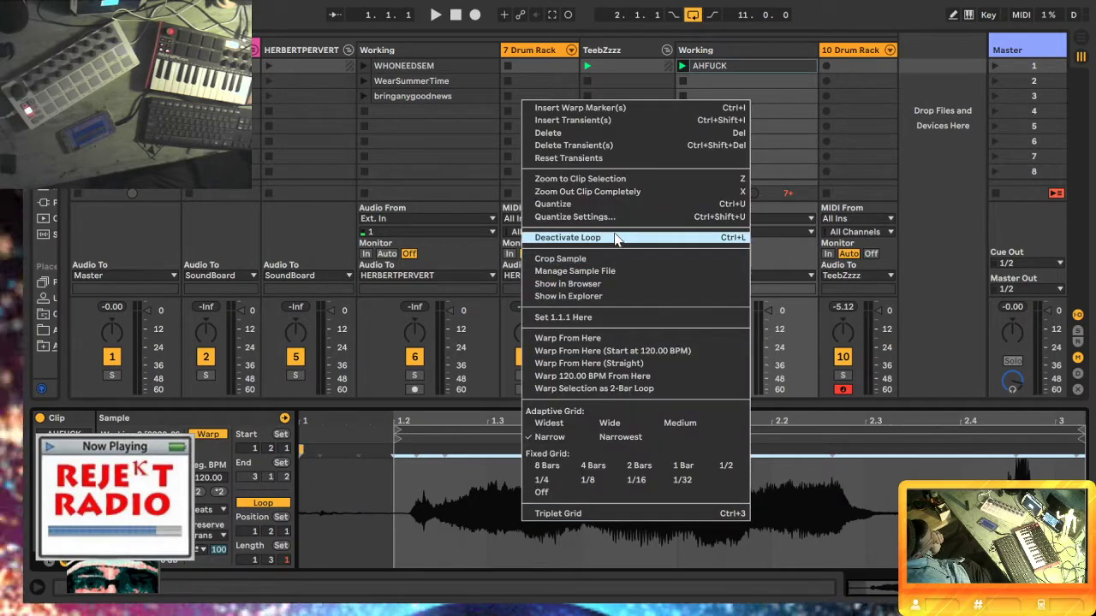
{"action": "left_click", "coordinate": [560, 259]}
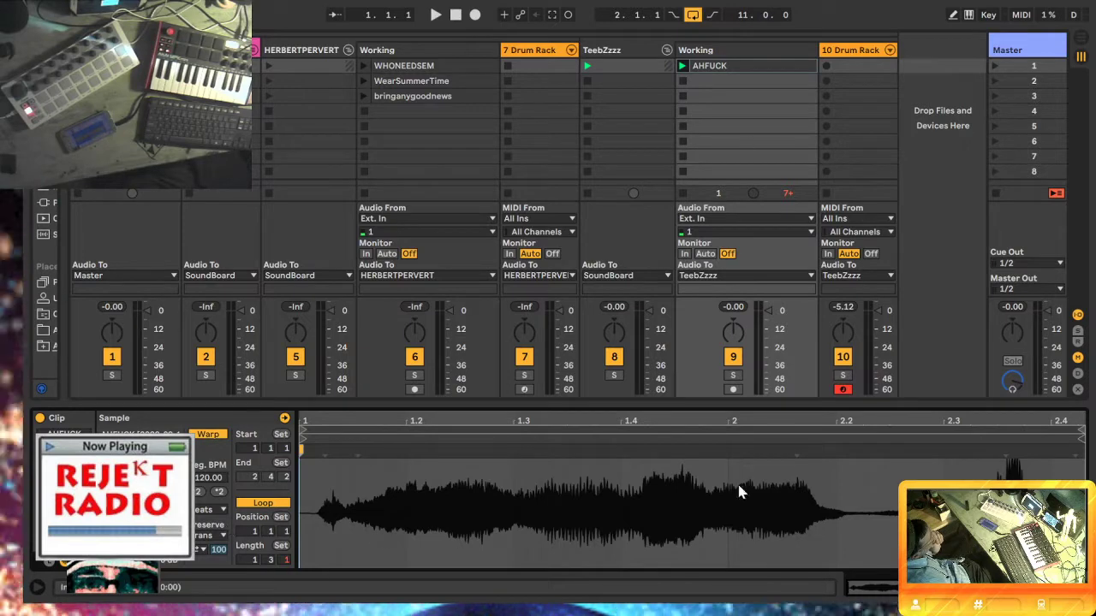
- Load the newly cropped AHFUCK clip onto a pad of track 10's Drum Rack
{"action": "left_click", "coordinate": [876, 49]}
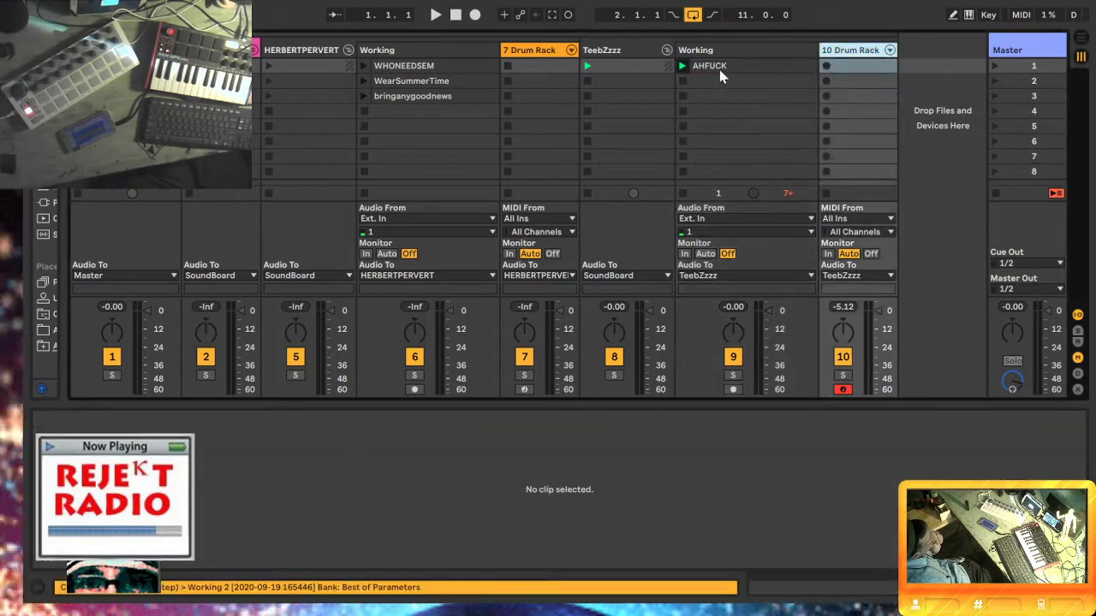
{"action": "key", "text": "shift+Tab"}
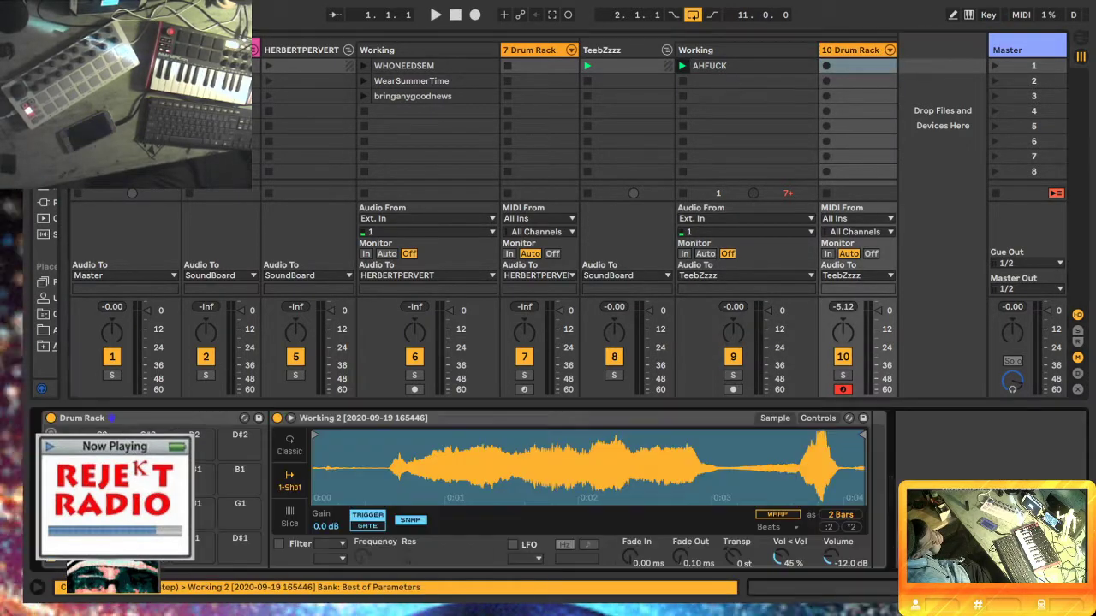
{"action": "left_click", "coordinate": [746, 63]}
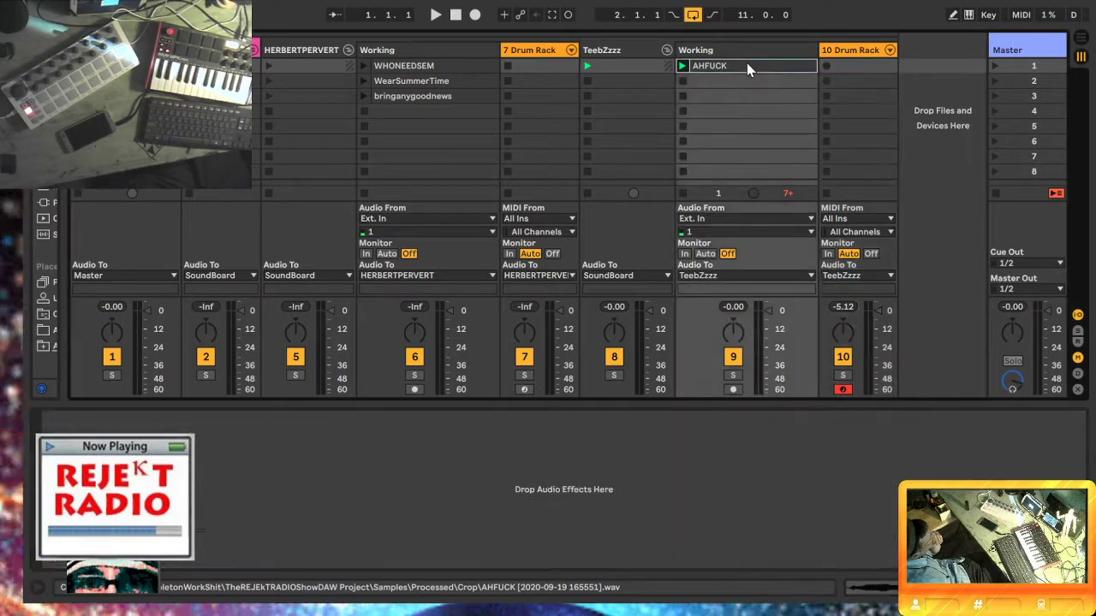
{"action": "left_click", "coordinate": [860, 50]}
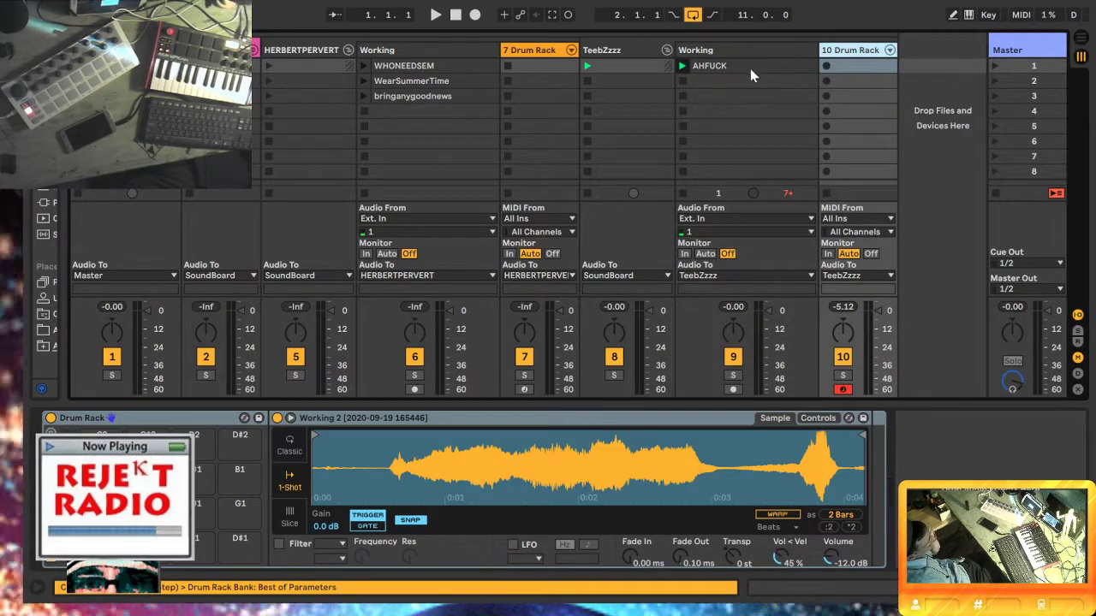
{"action": "left_click", "coordinate": [726, 72]}
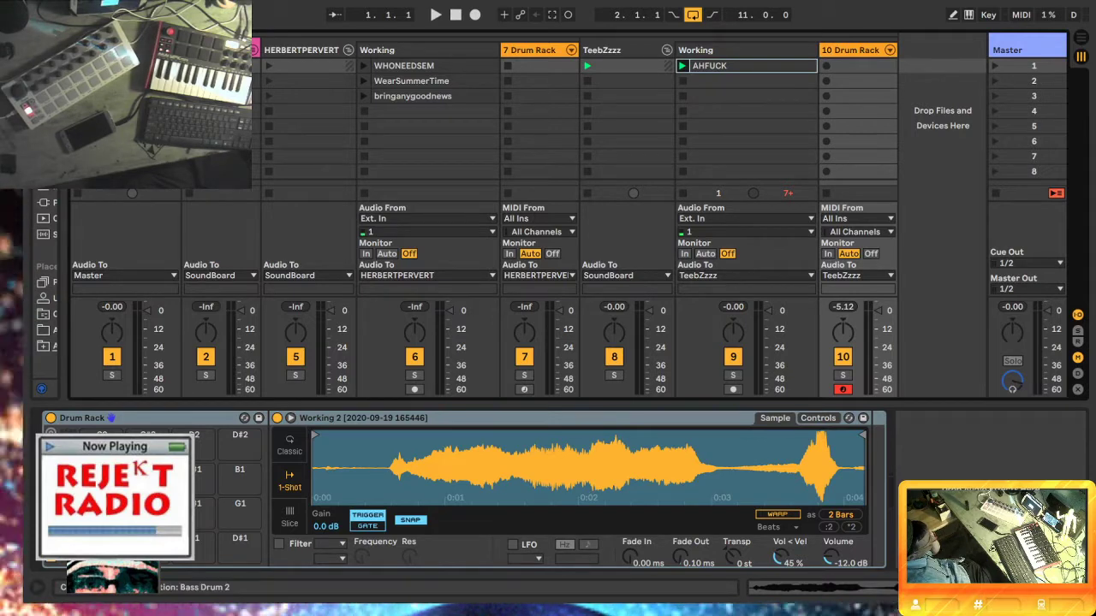
{"action": "left_click_drag", "start_coordinate": [726, 66], "coordinate": [111, 538]}
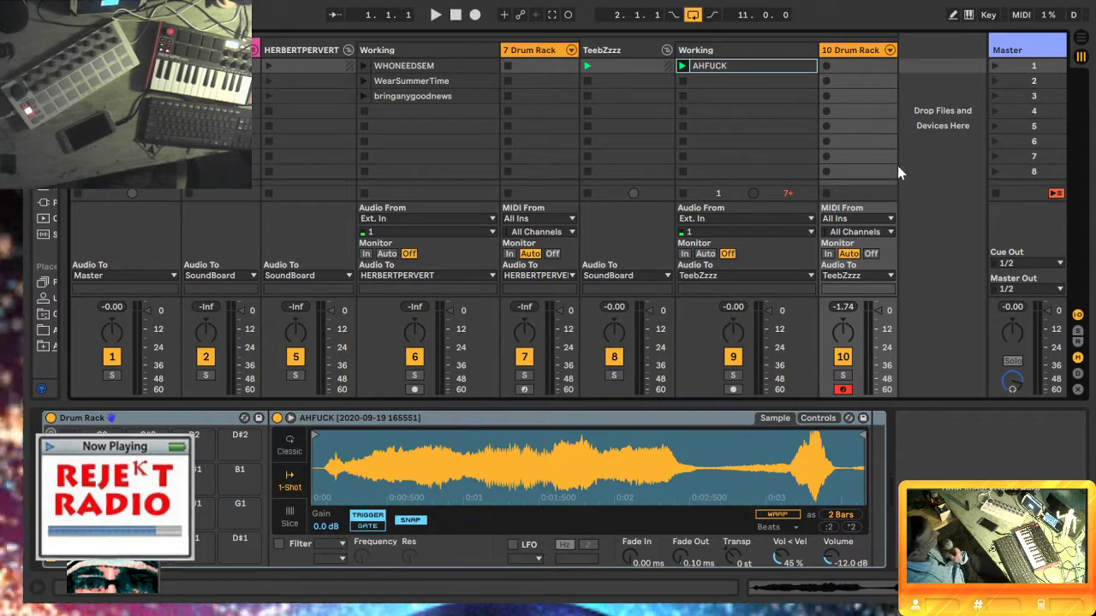
- Stop all clips, arm track 9, and record a new take in its second slot, discarding the extra clip in slot 8
{"action": "left_click", "coordinate": [994, 194]}
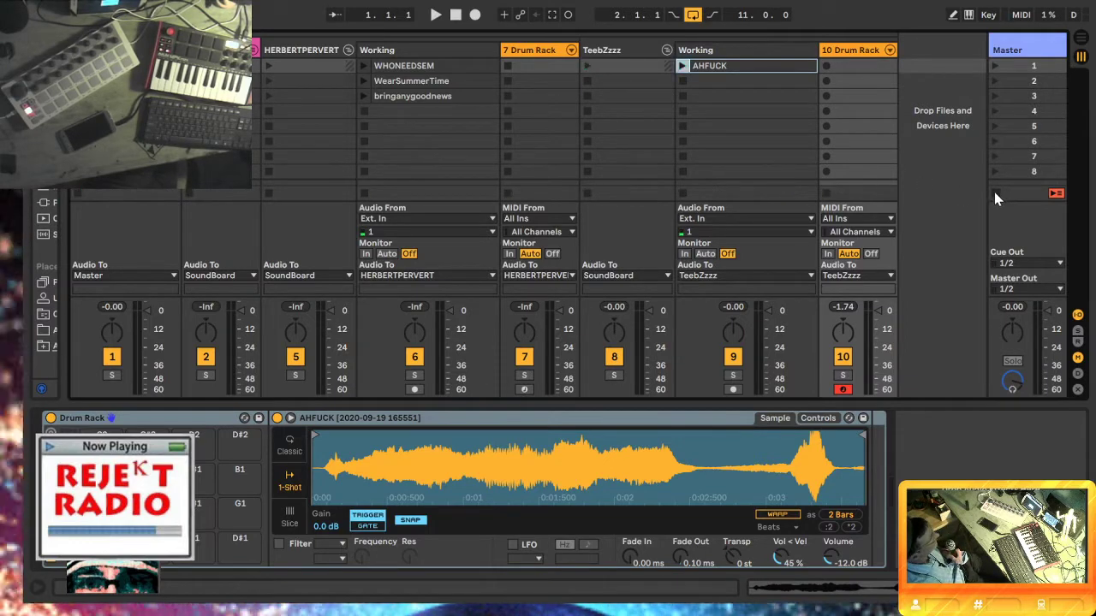
{"action": "left_click", "coordinate": [733, 390]}
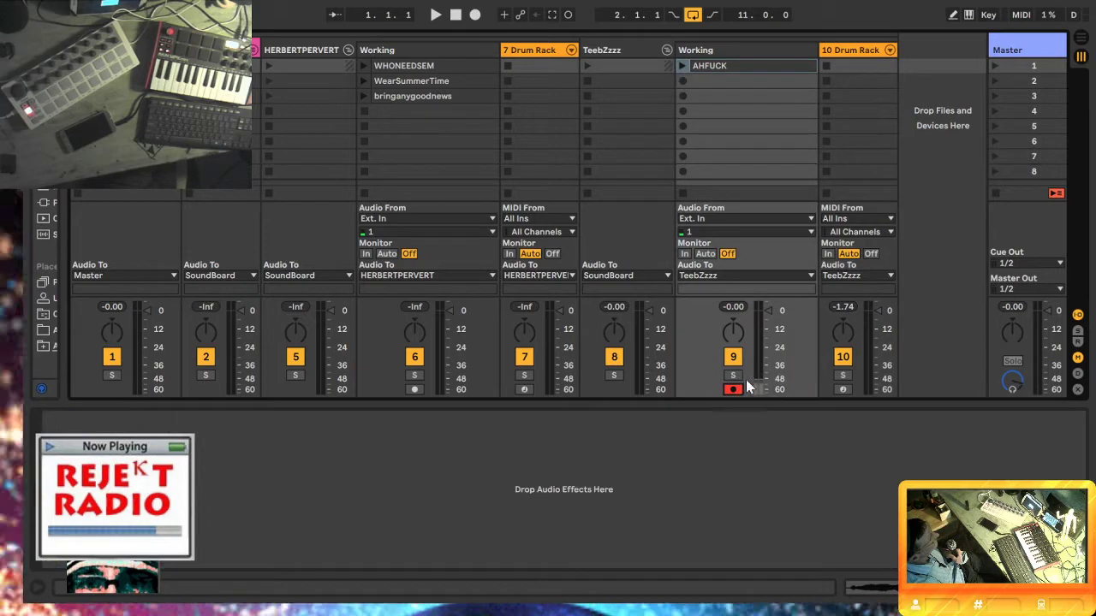
{"action": "left_click", "coordinate": [683, 81]}
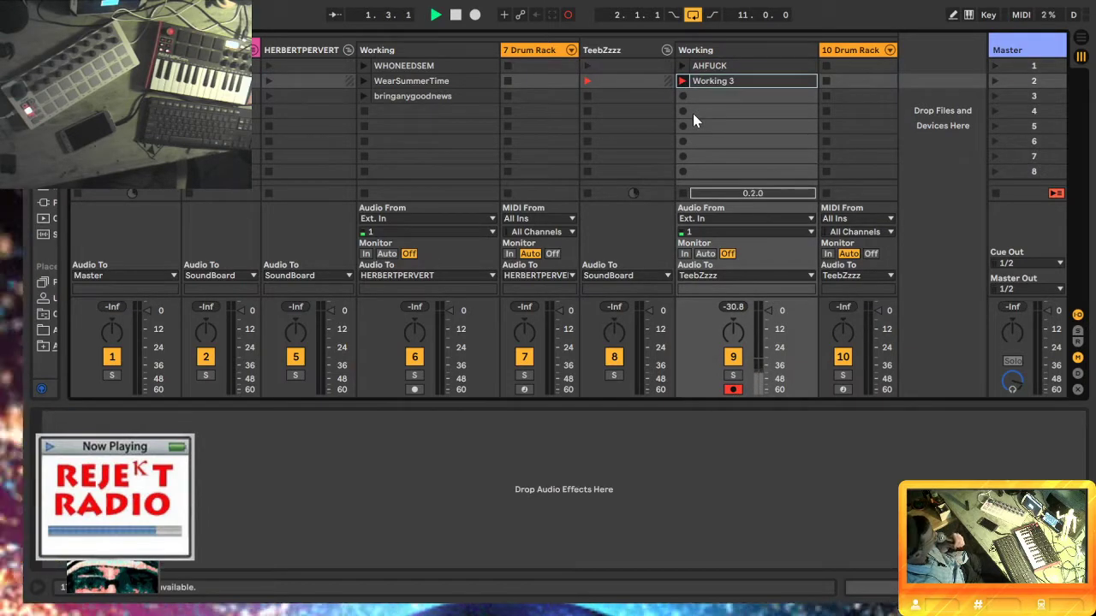
{"action": "left_click", "coordinate": [685, 173]}
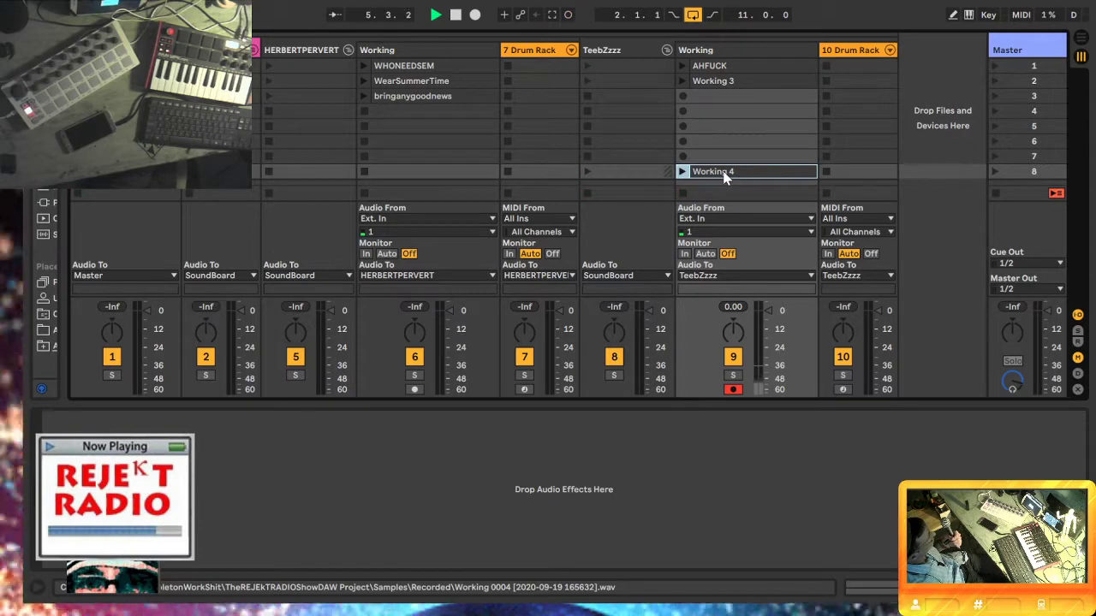
{"action": "key", "text": "Delete"}
- Select the Working 3 take in track 9's second slot and show its waveform in the clip view
{"action": "key", "text": "Up"}
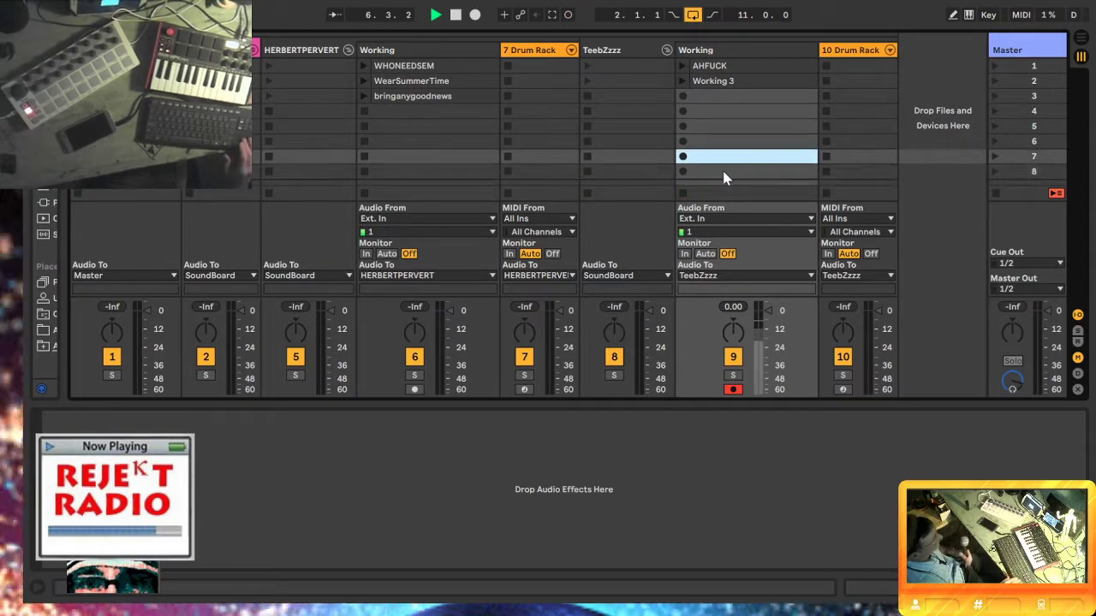
{"action": "key", "text": "Up"}
{"action": "key", "text": "Up"}
{"action": "key", "text": "Up"}
{"action": "key", "text": "Up"}
{"action": "key", "text": "Up"}
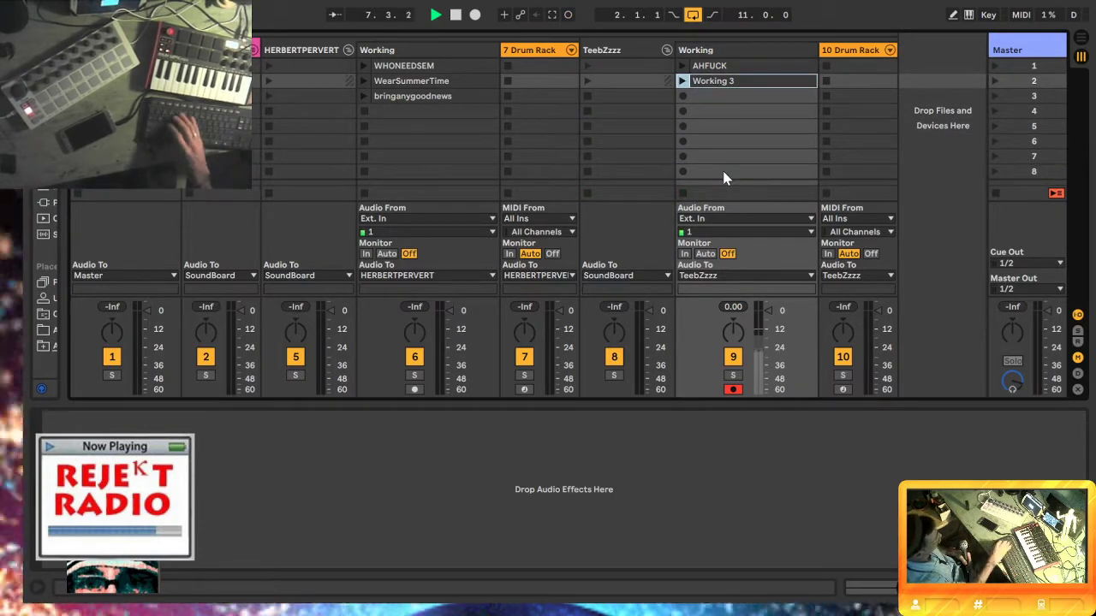
{"action": "key", "text": "shift+Tab"}
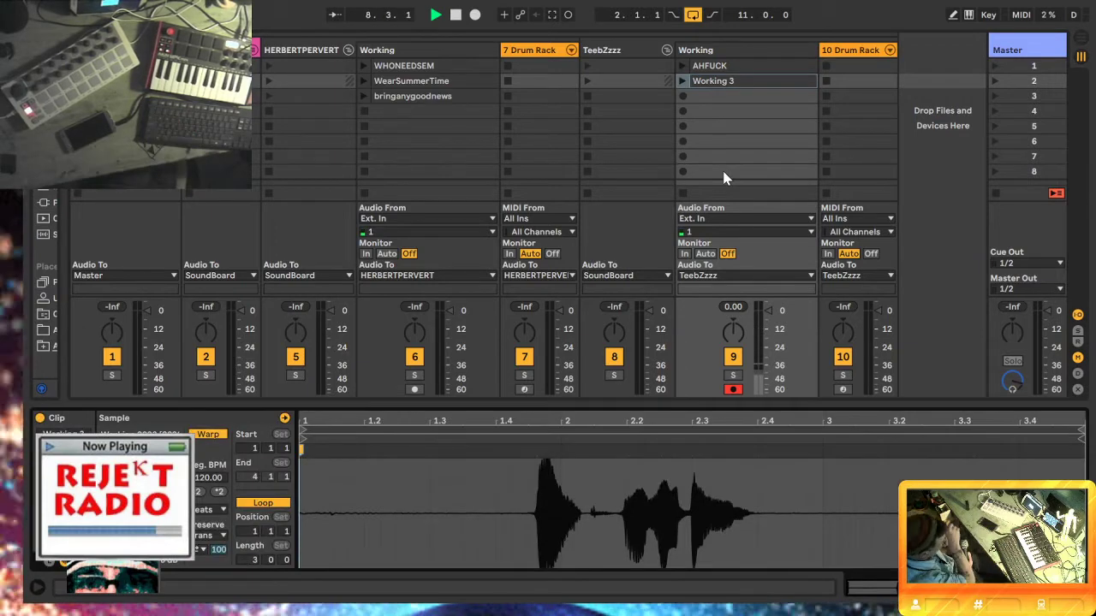
- Restart playback from the beginning and launch the Working 3 clip to listen to the take
{"action": "key", "text": "space"}
{"action": "key", "text": "space"}
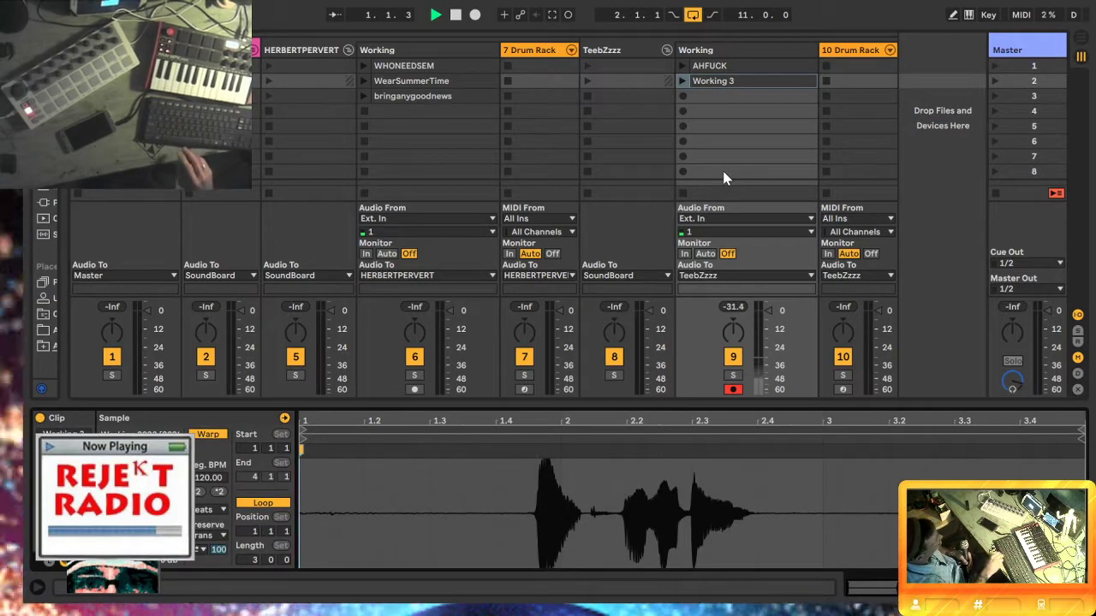
{"action": "key", "text": "space"}
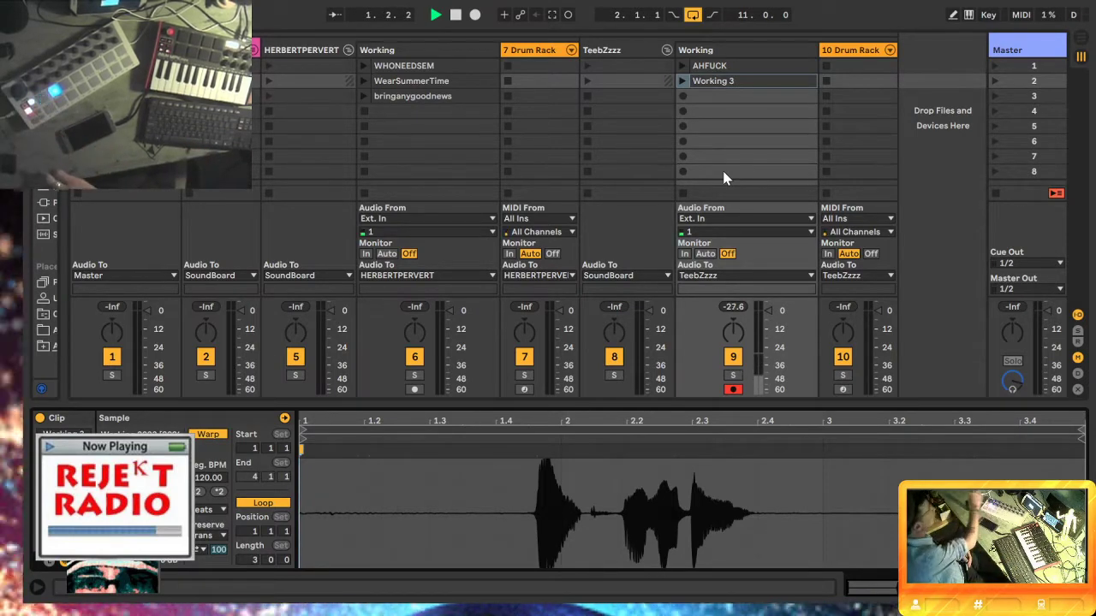
{"action": "key", "text": "space"}
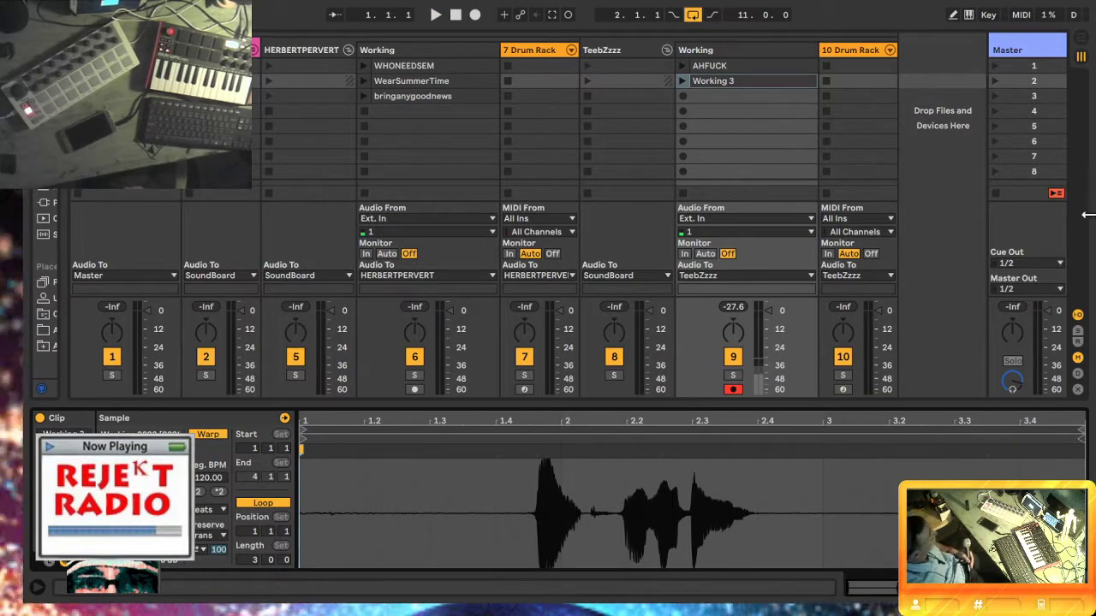
{"action": "left_click", "coordinate": [683, 80]}
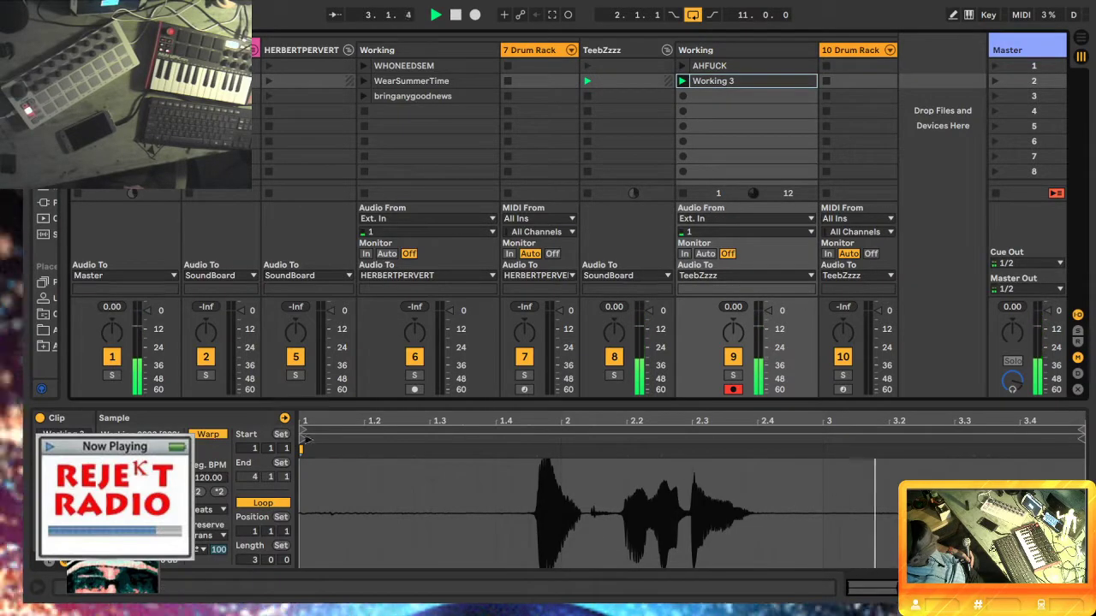
- Set the Working 3 clip's start to 1.4.3 and its end to 2.4.1, and crop the sample to that range
{"action": "mouse_move", "coordinate": [302, 434]}
{"action": "left_mouse_down"}
{"action": "mouse_move", "coordinate": [514, 439]}
{"action": "mouse_move", "coordinate": [524, 470]}
{"action": "left_mouse_up"}
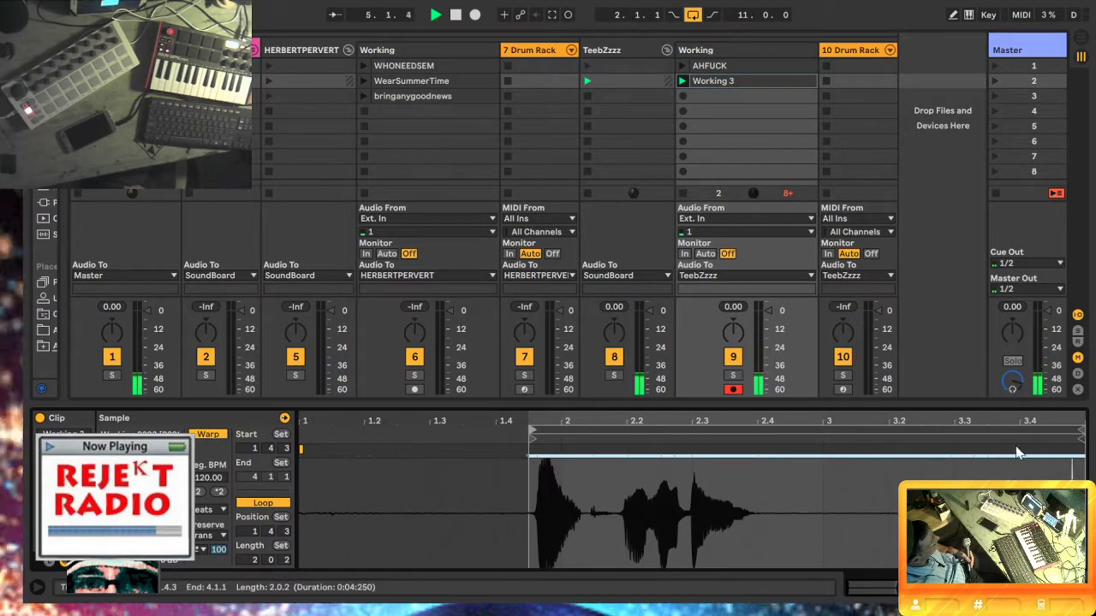
{"action": "left_click_drag", "start_coordinate": [1075, 457], "coordinate": [757, 470]}
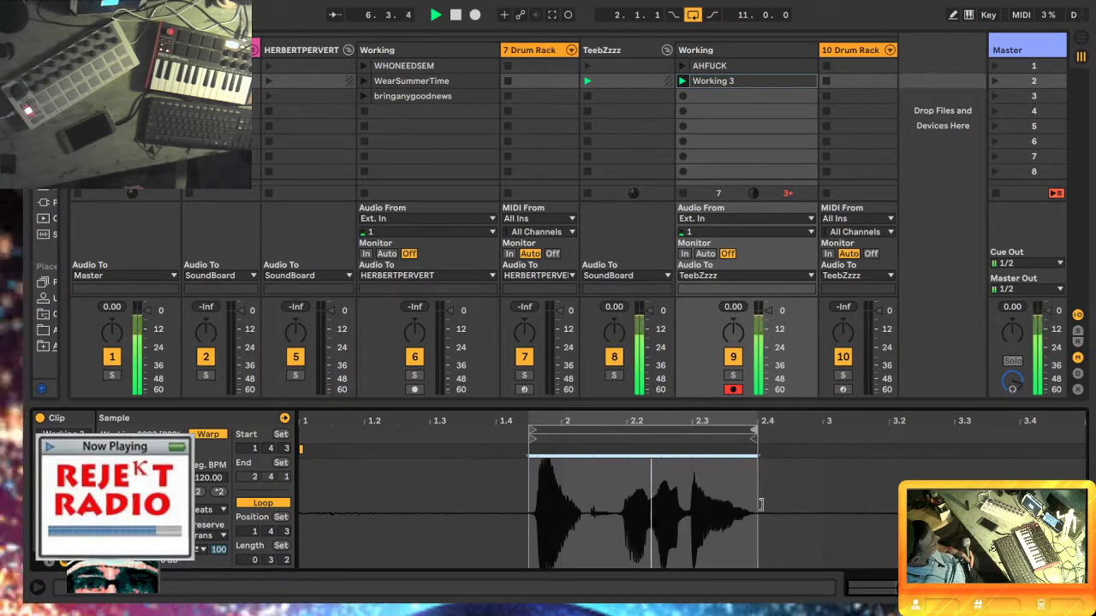
{"action": "right_click", "coordinate": [655, 517]}
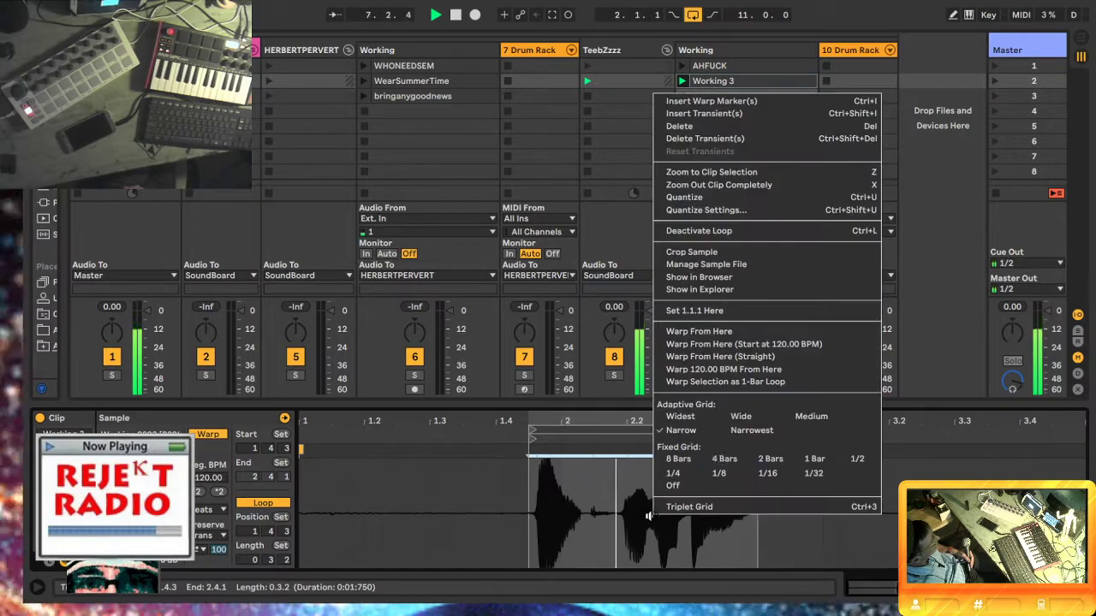
{"action": "left_click", "coordinate": [685, 252]}
{"action": "left_click", "coordinate": [517, 328]}
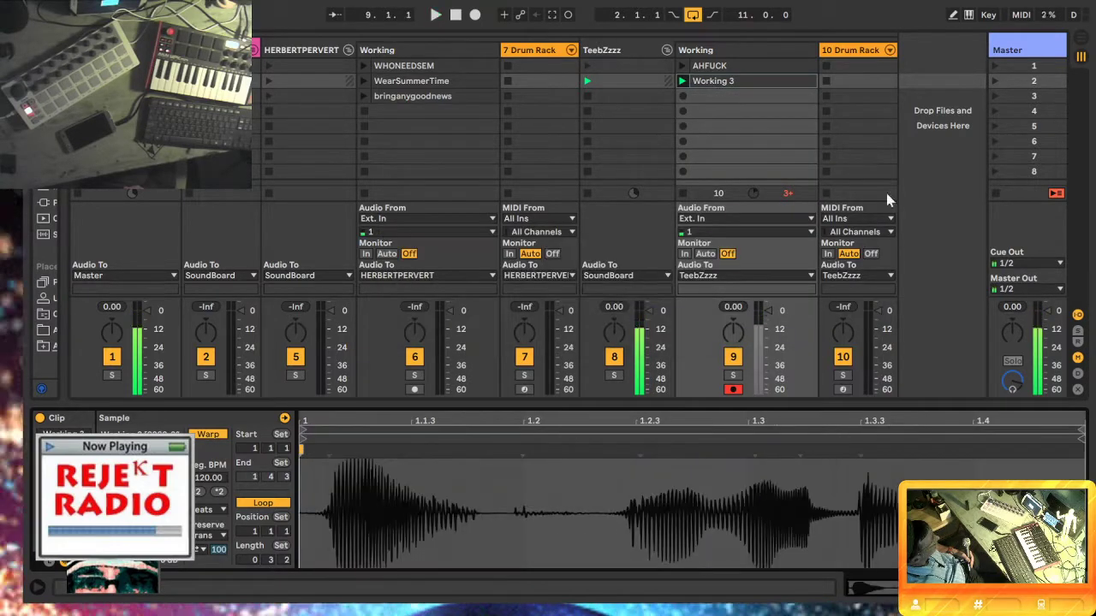
- Rename the cropped Working 3 clip on track 9 as HowYouDoin
{"action": "right_click", "coordinate": [724, 81]}
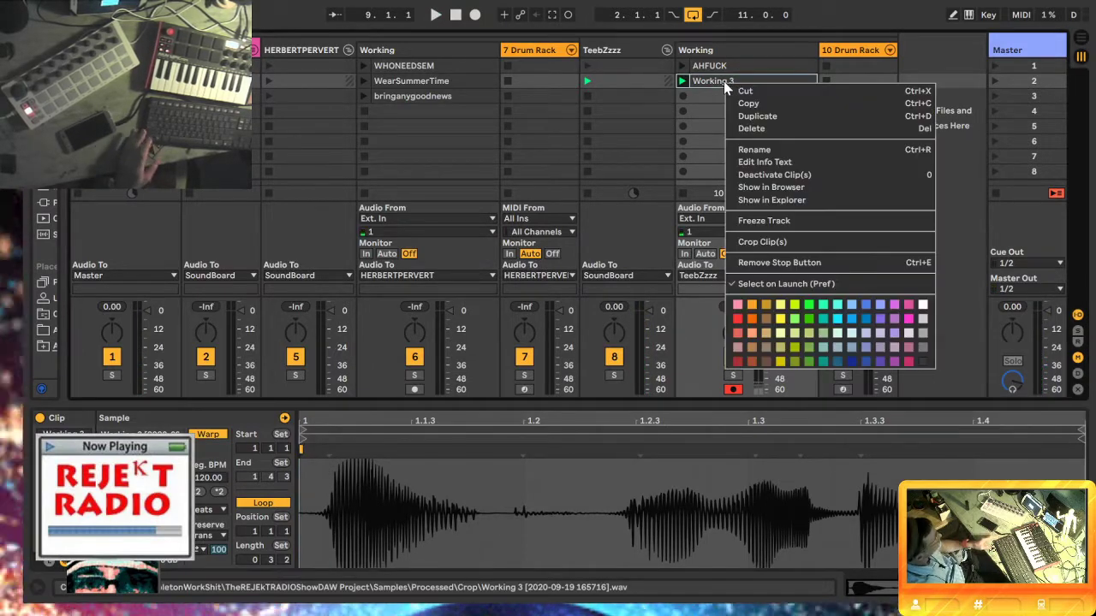
{"action": "left_click", "coordinate": [750, 157]}
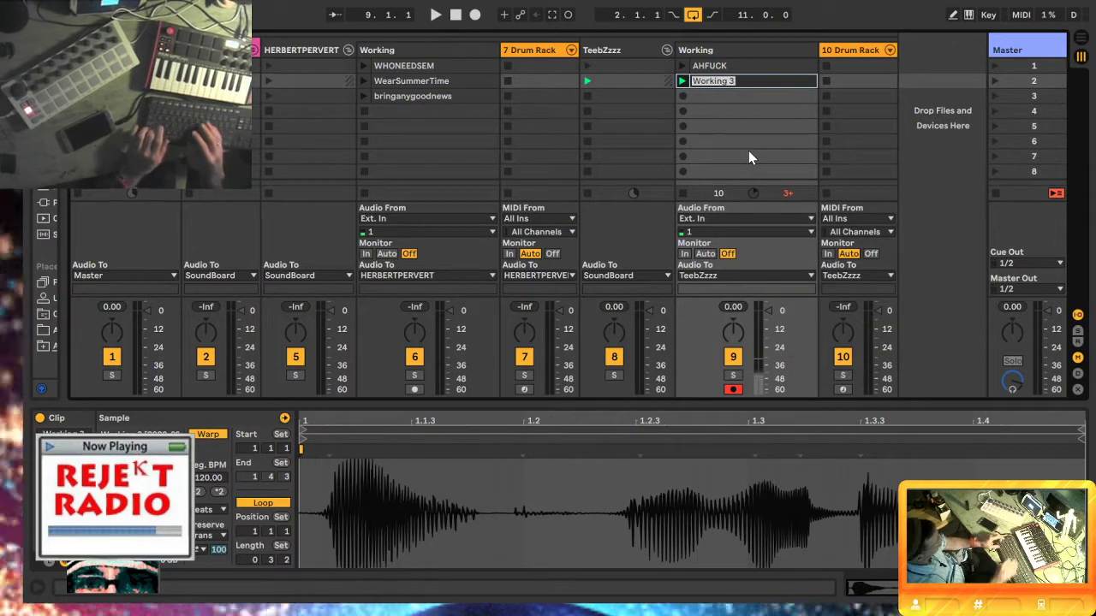
{"action": "type", "text": "H"}
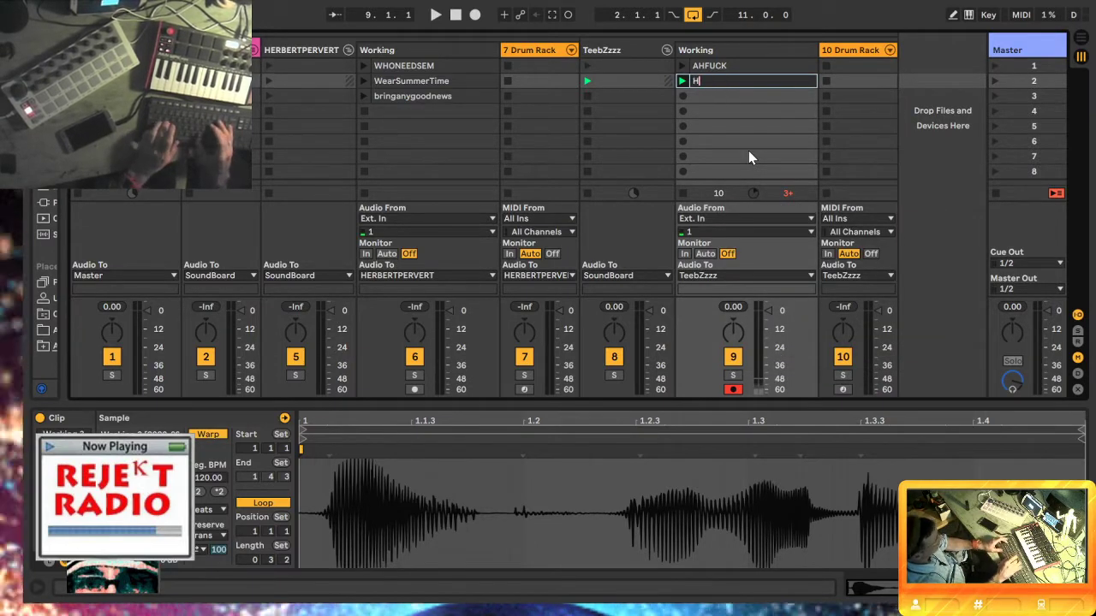
{"action": "type", "text": "owYo"}
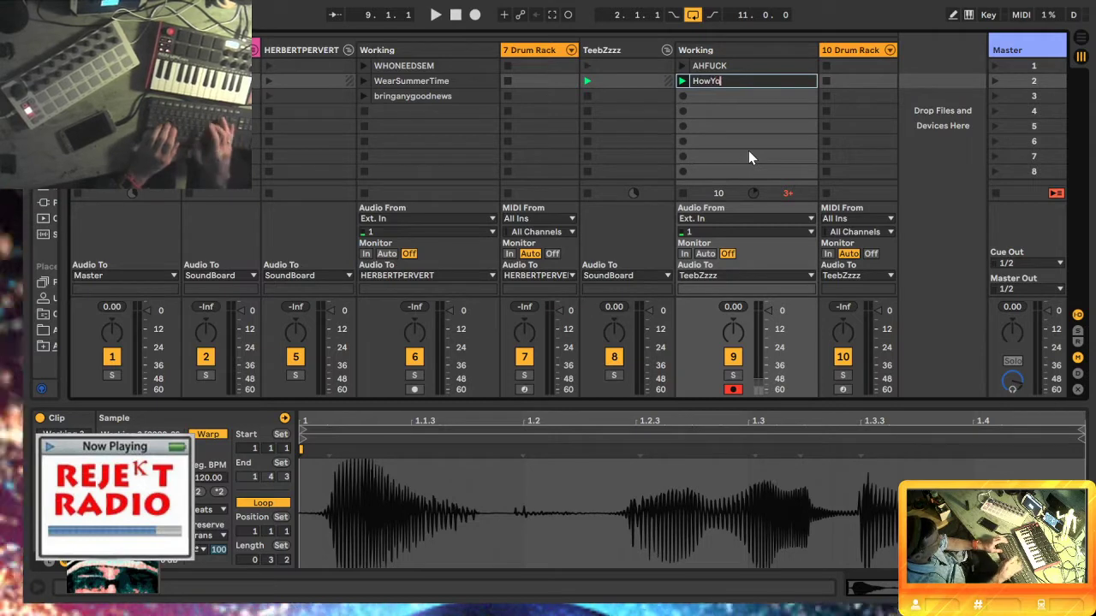
{"action": "type", "text": "uDoin"}
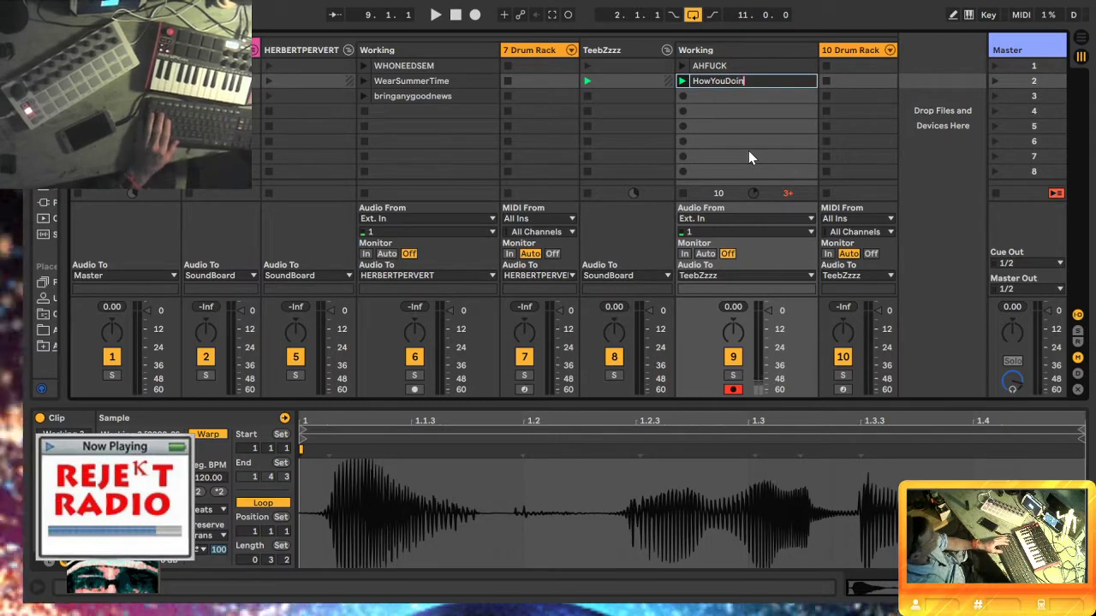
{"action": "key", "text": "Return"}
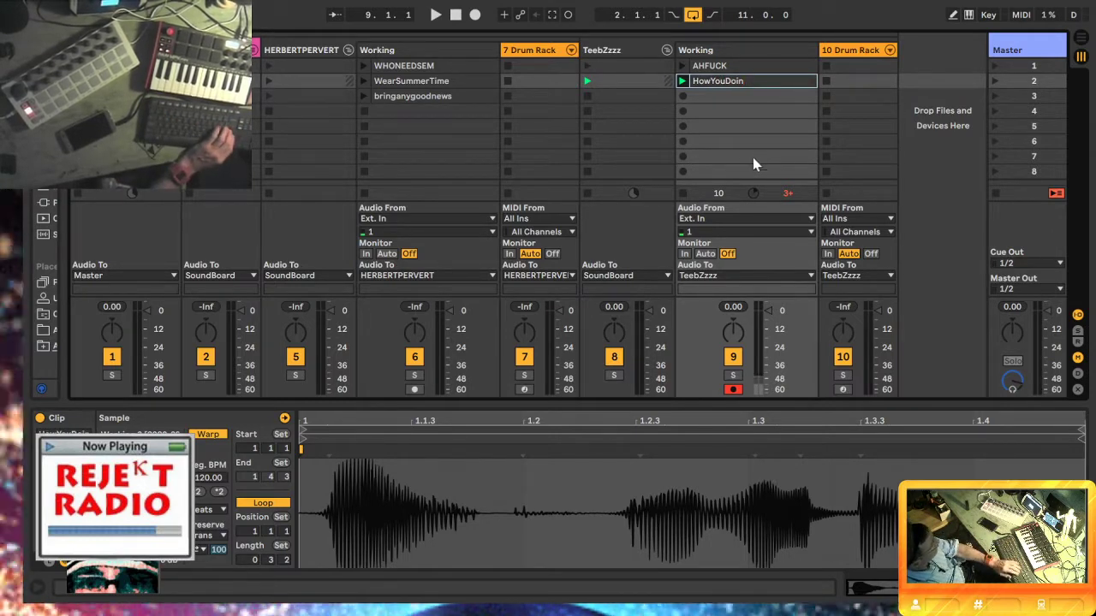
- Load the HowYouDoin clip onto a pad of track 10's Drum Rack and arm that track
{"action": "left_click", "coordinate": [854, 53]}
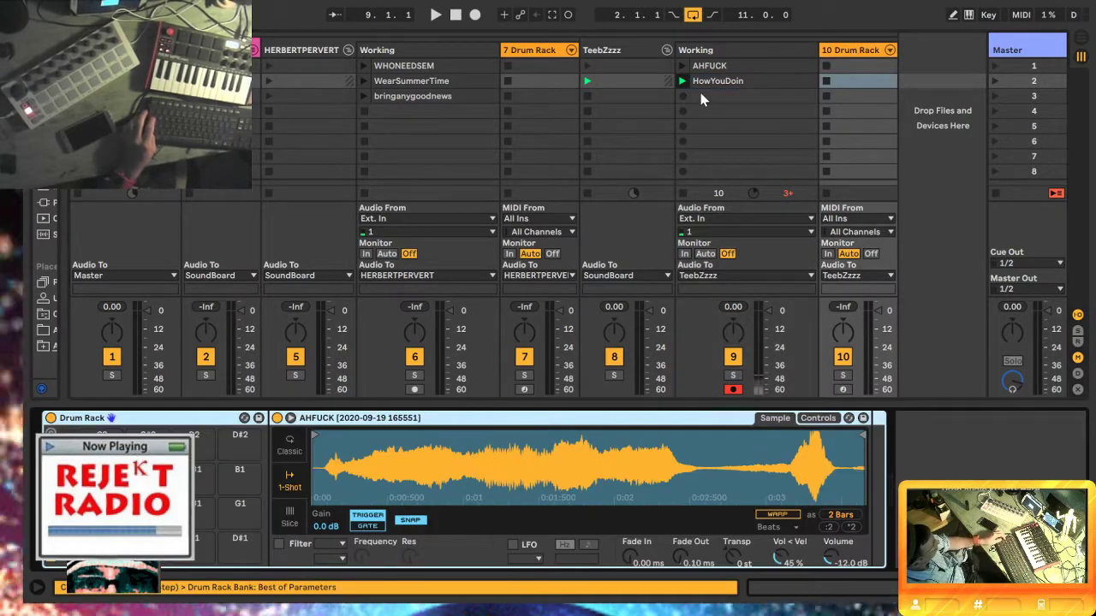
{"action": "left_click", "coordinate": [726, 82]}
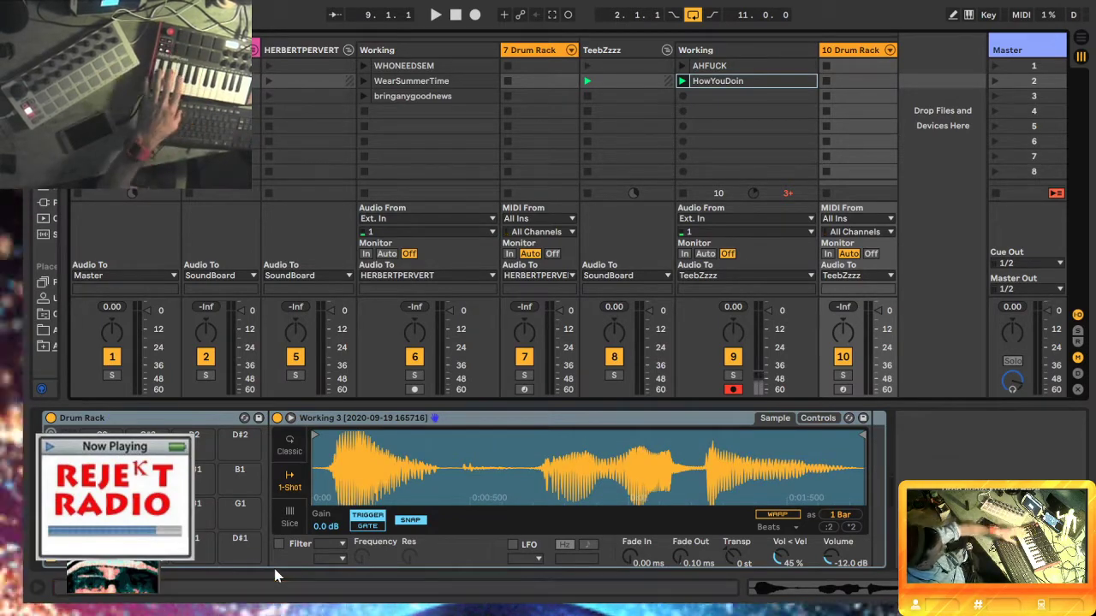
{"action": "key", "text": "c"}
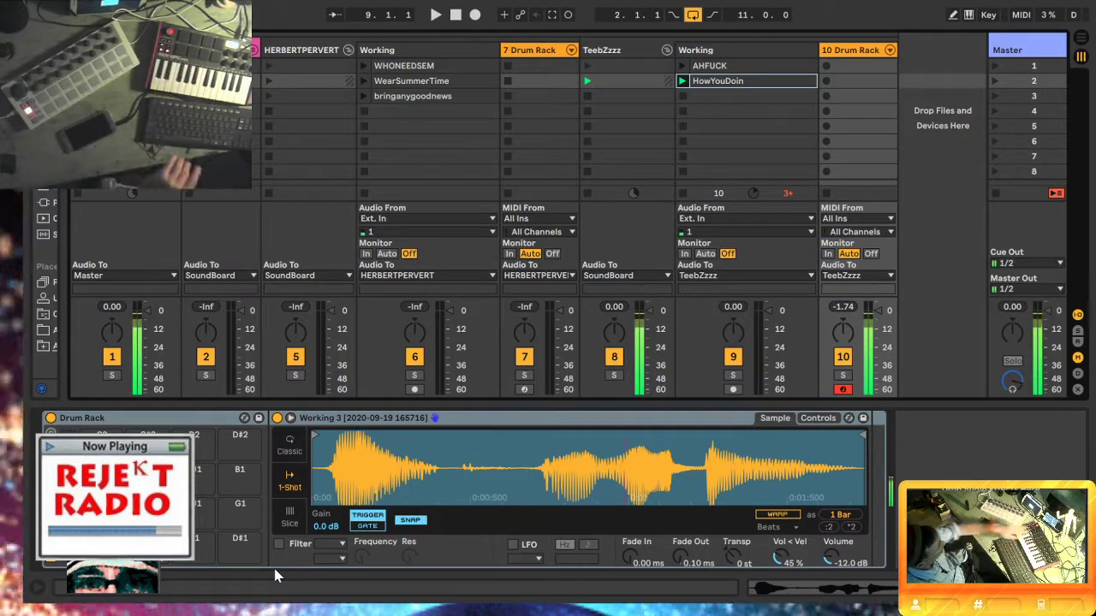